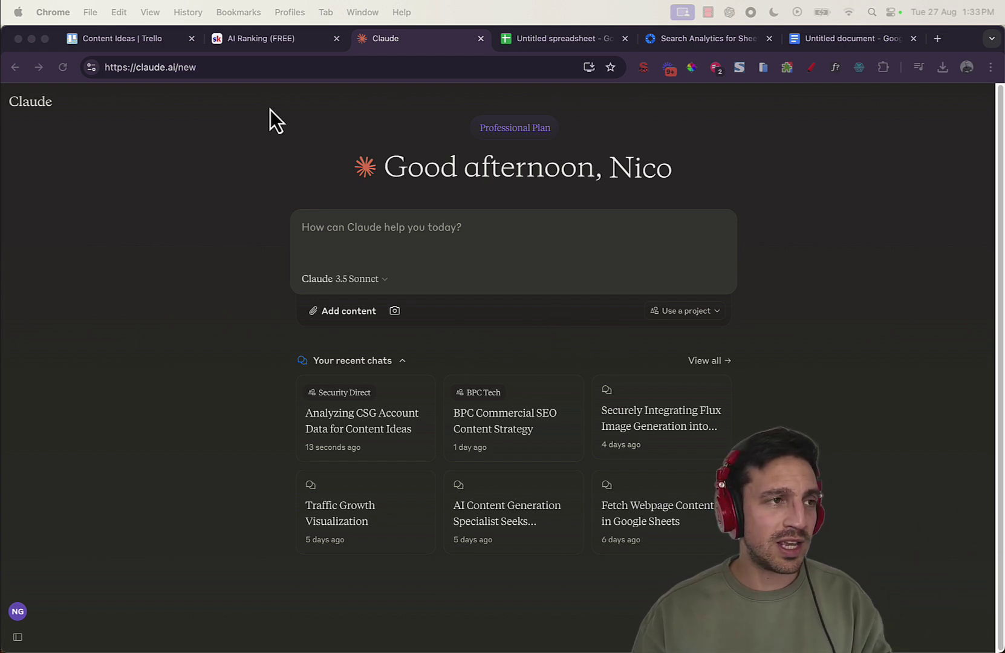
Confirm Search Analytics for Sheets is installed in Marketplace, then close the blank spreadsheet's Tables panel.
click(30, 115)
mouse_move(31, 113)
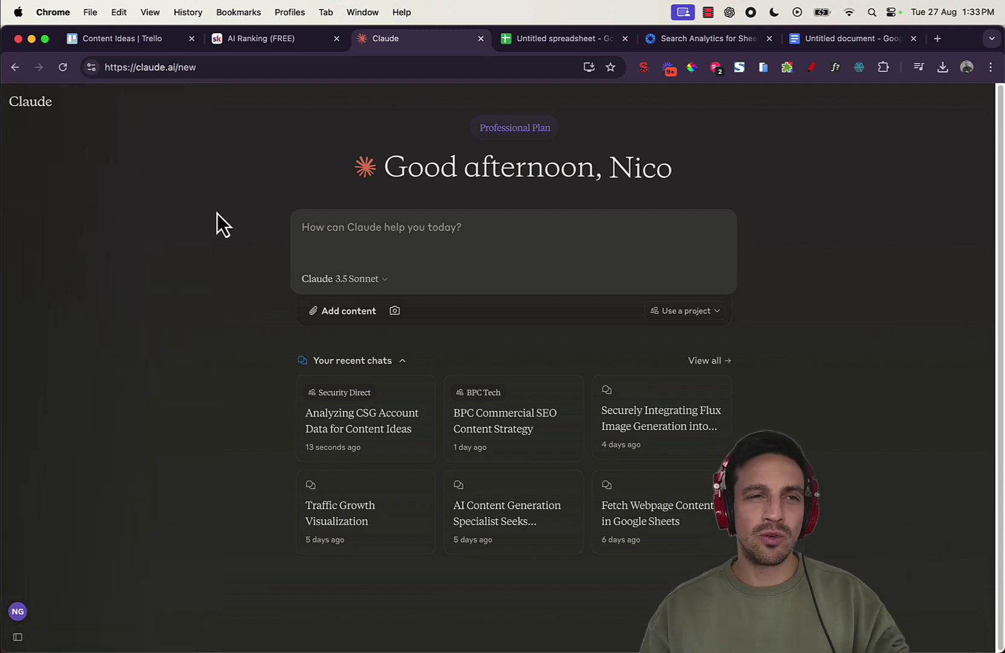
click(522, 39)
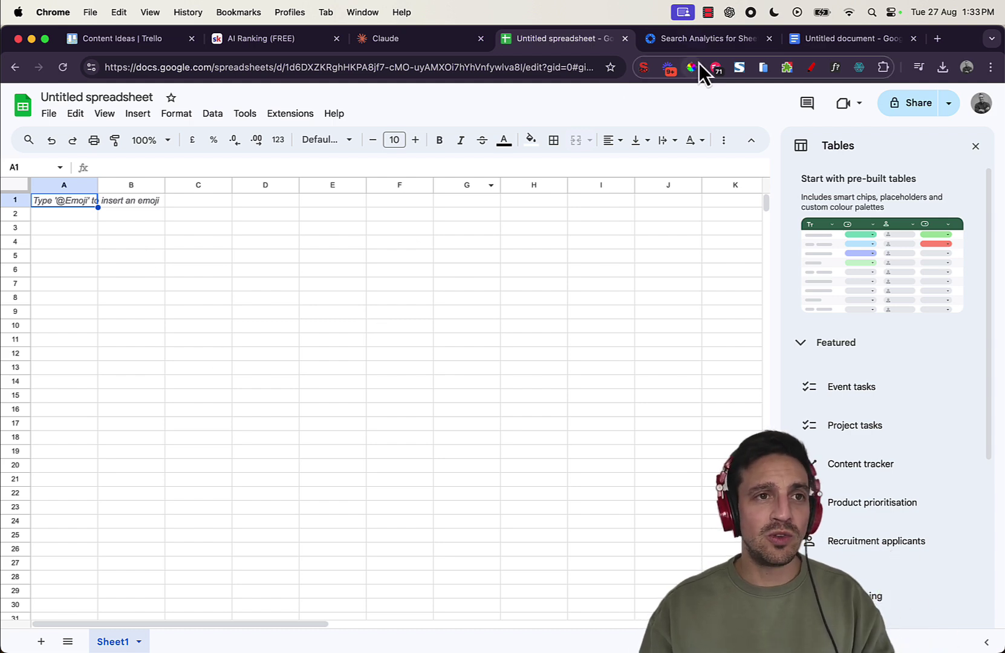
click(699, 46)
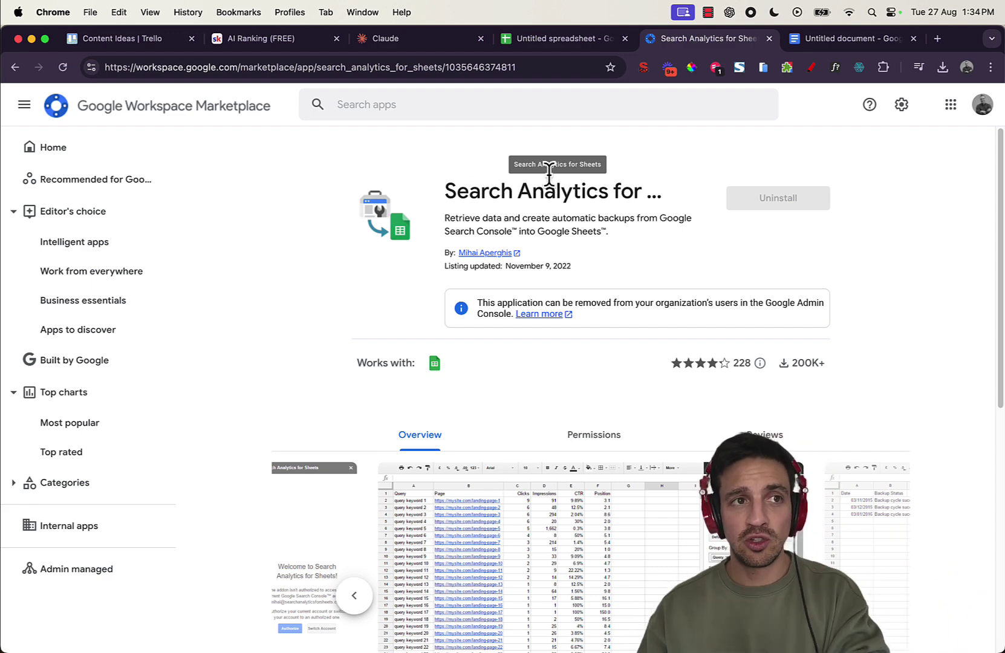
click(521, 36)
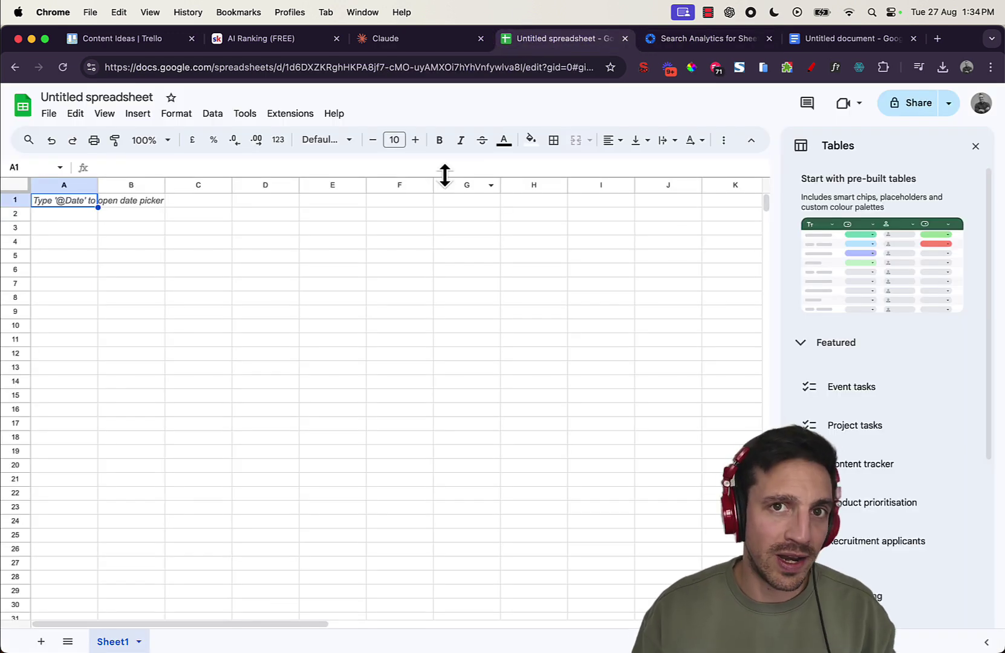
click(975, 149)
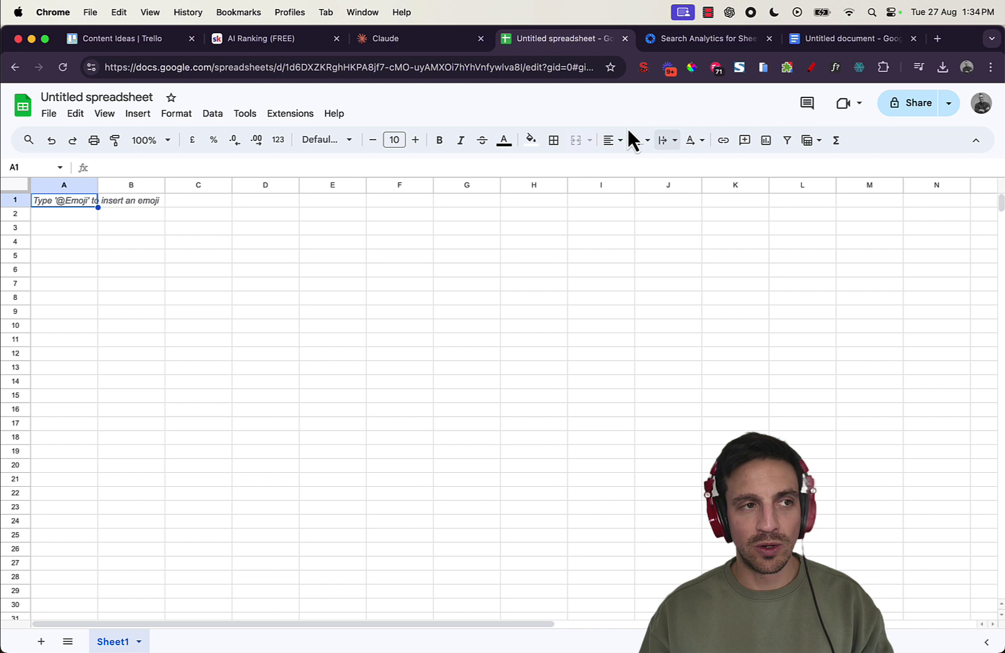
Launch the Search Analytics for Sheets sidebar from the Extensions menu.
click(301, 115)
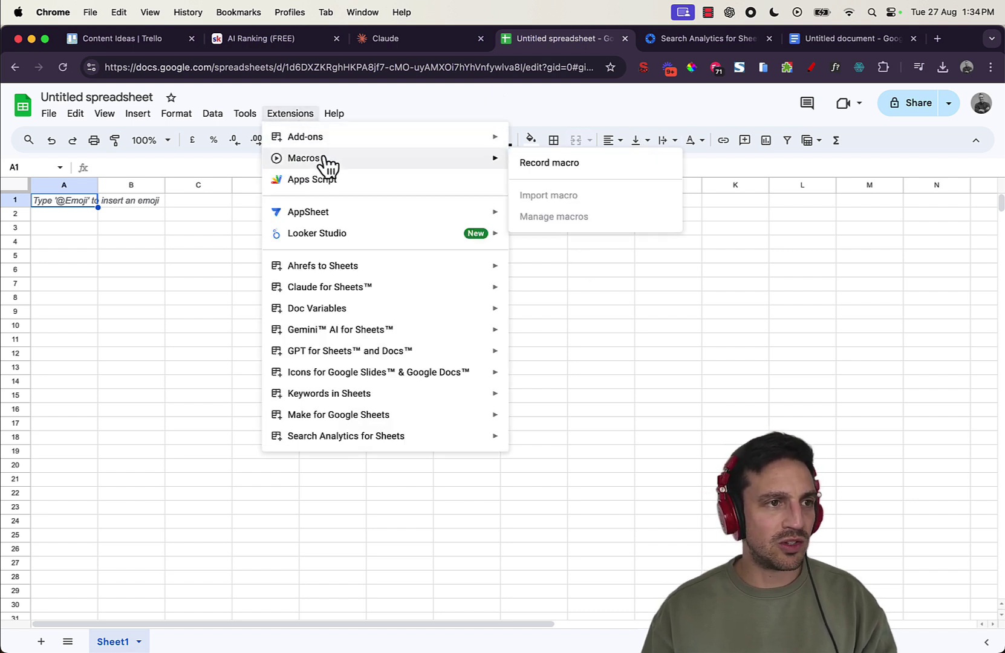
mouse_move(369, 445)
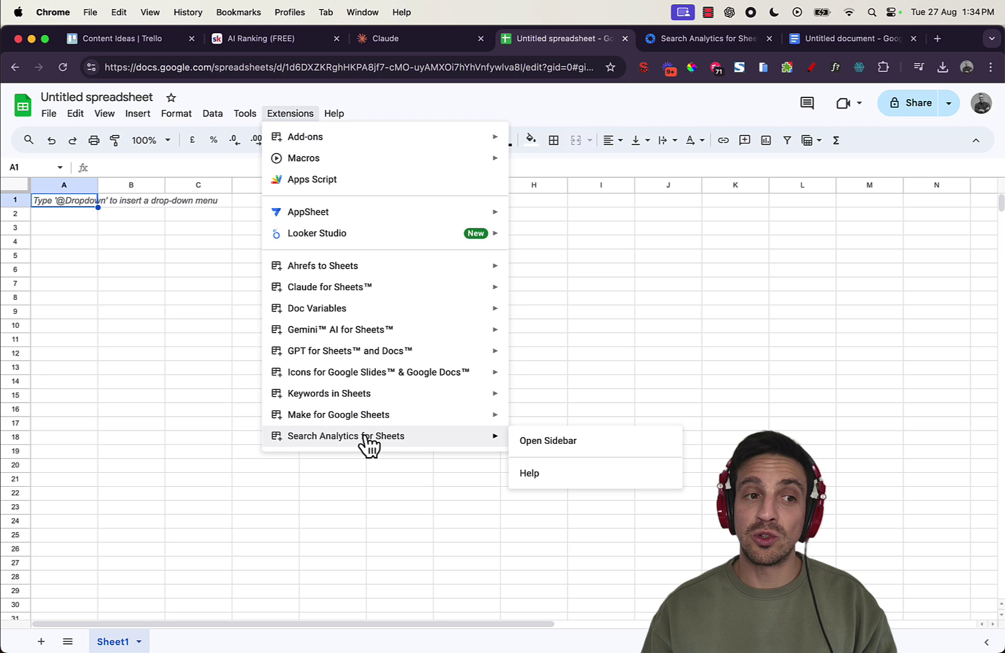
click(548, 442)
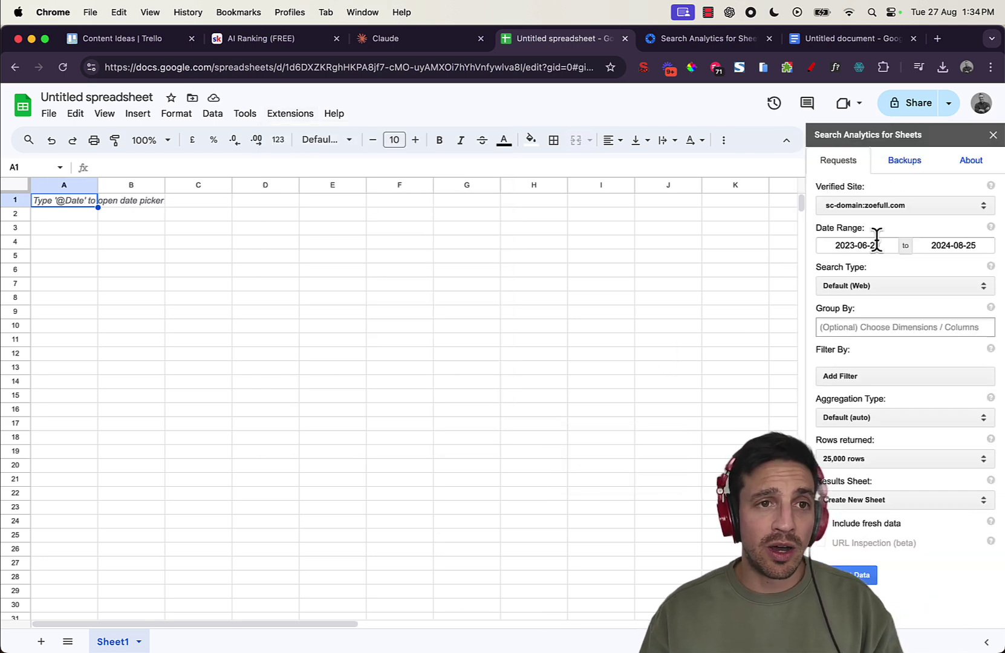
Select the securitydirectuk.com property and set the start date to 2024-01-01.
click(892, 205)
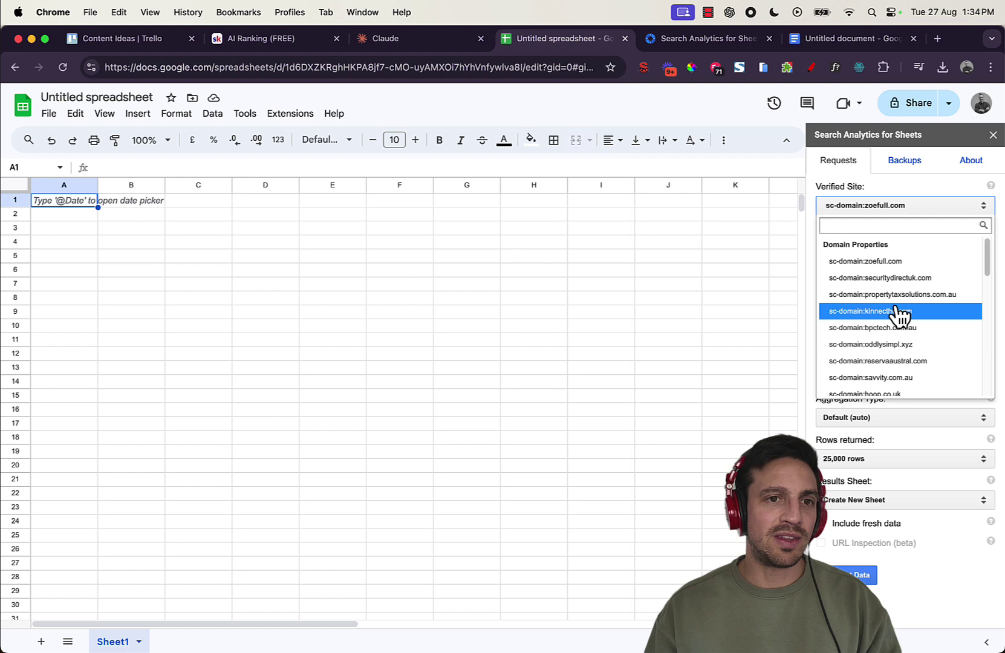
scroll(908, 312, down, 1)
click(884, 269)
click(875, 246)
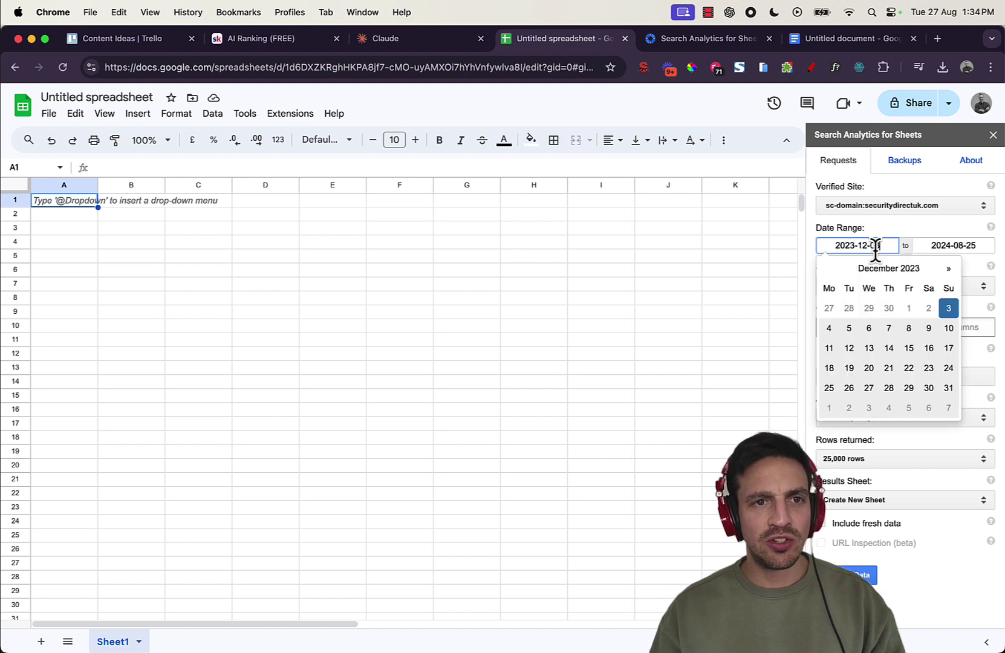
click(948, 269)
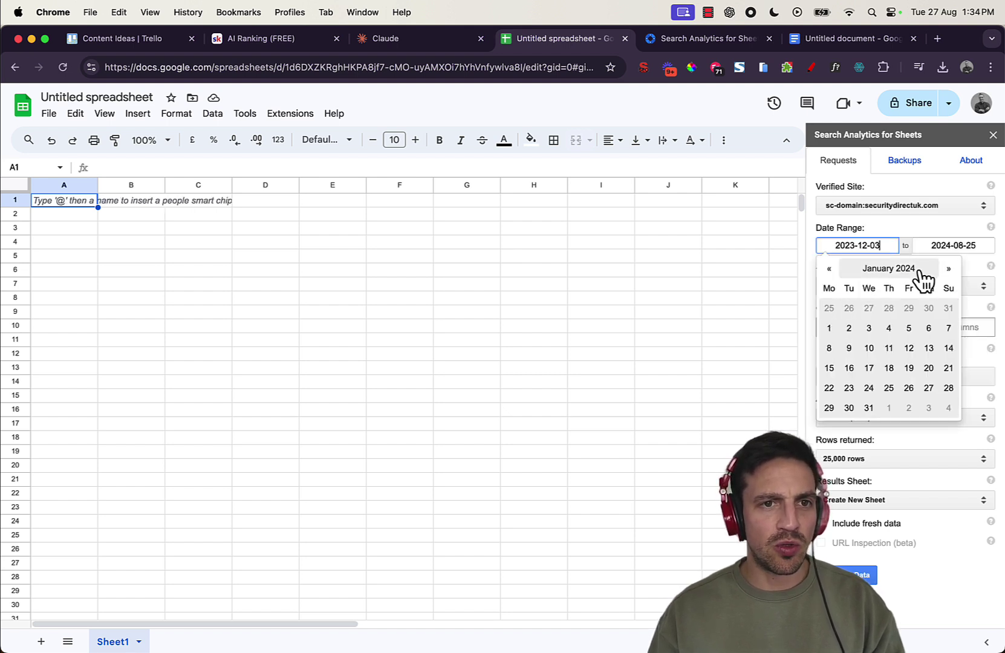
click(831, 329)
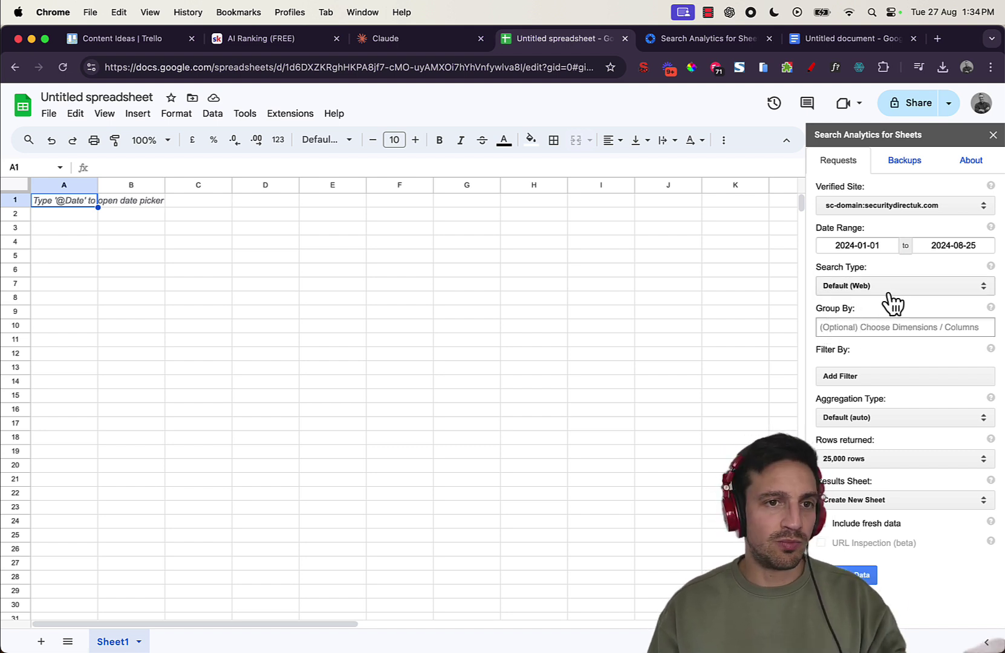
Group the request by Date, Page, Query and Search Appearance.
click(891, 326)
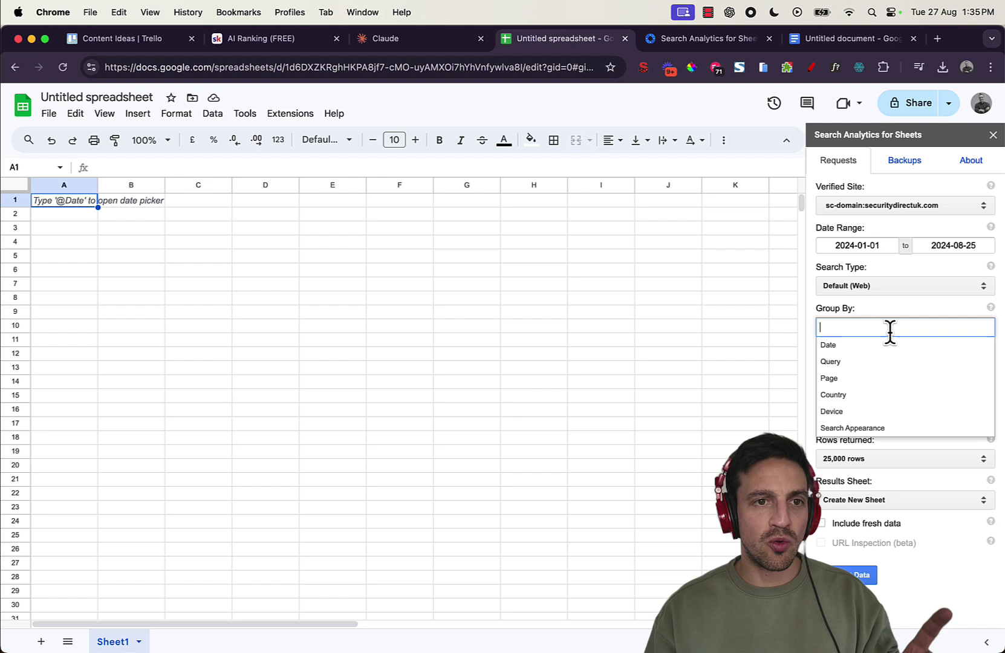
click(880, 346)
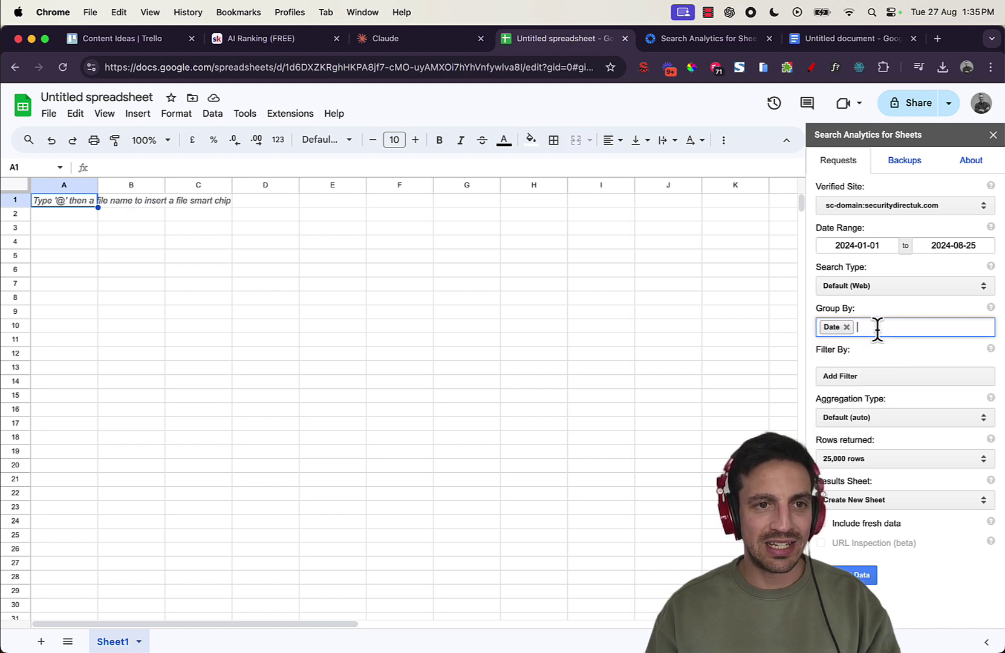
click(875, 328)
click(872, 379)
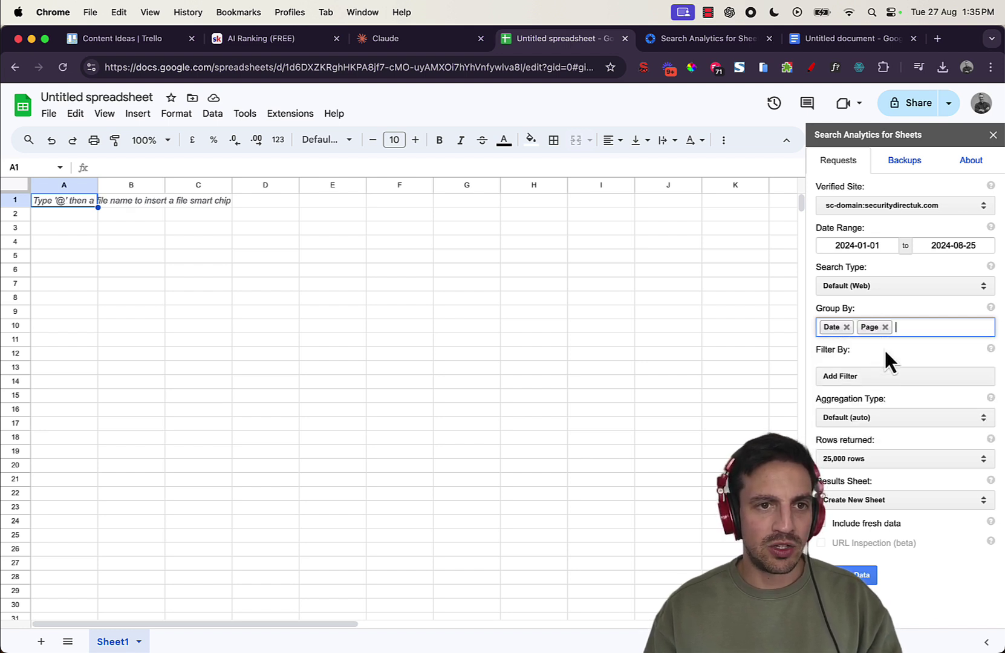
click(886, 328)
click(886, 361)
click(900, 330)
click(853, 427)
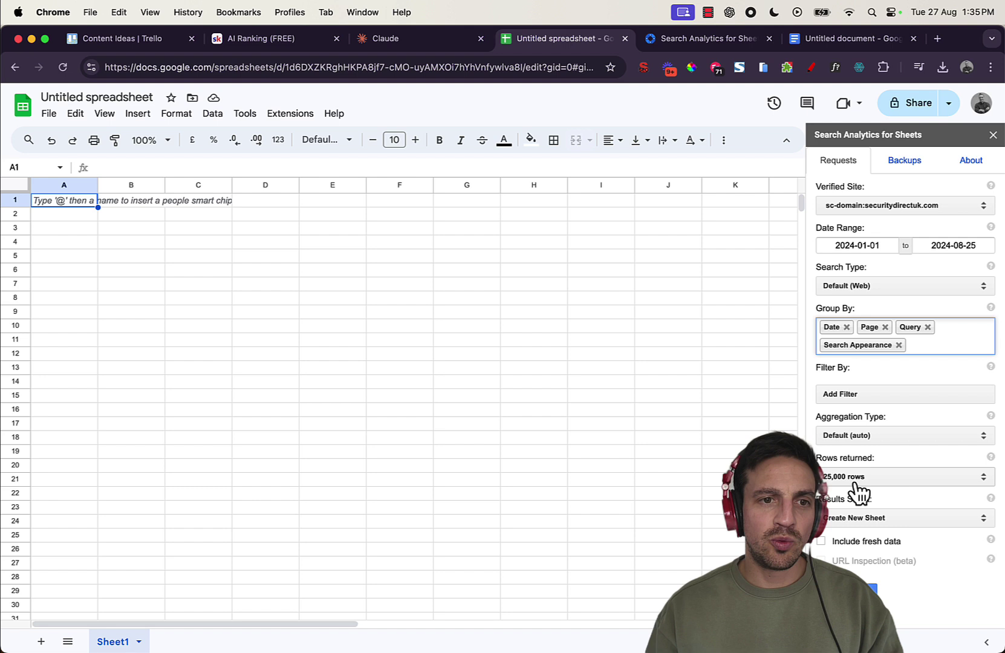
Limit results to 1,000 rows and write them to Sheet1.
click(855, 478)
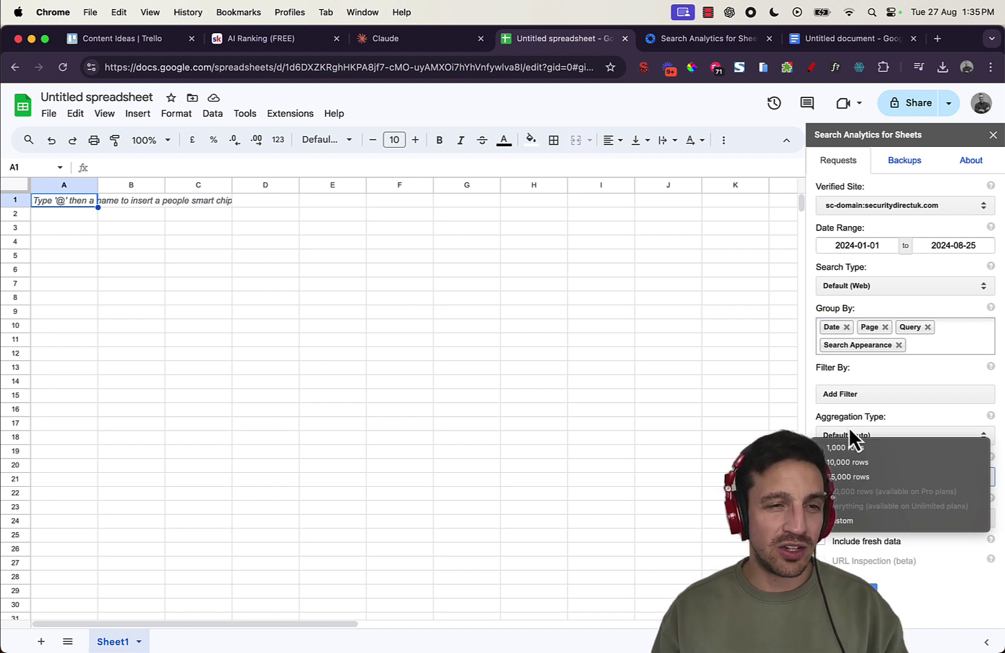
click(850, 448)
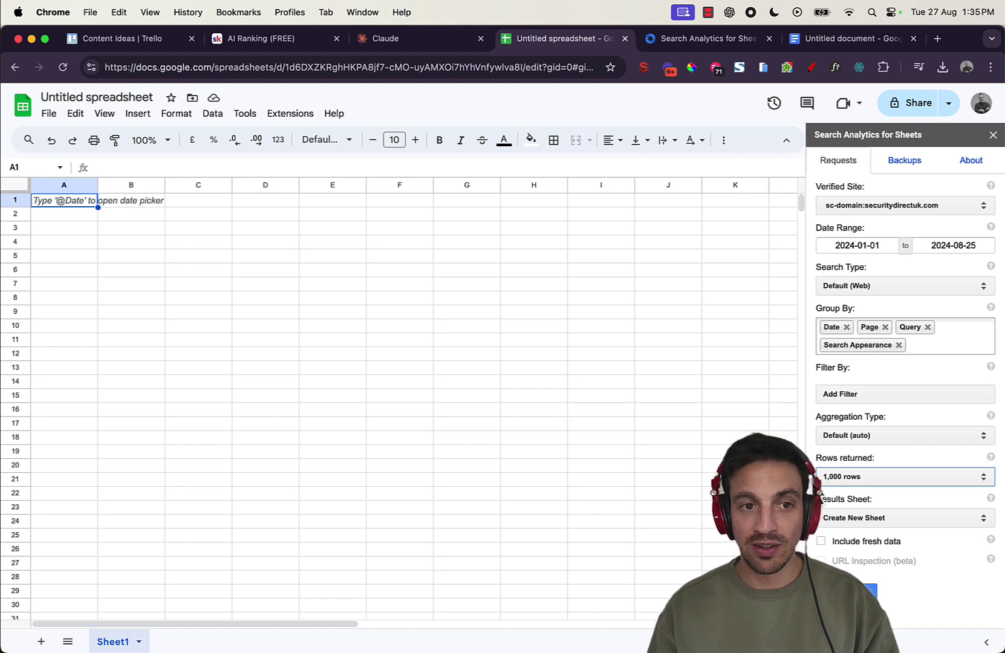
click(888, 518)
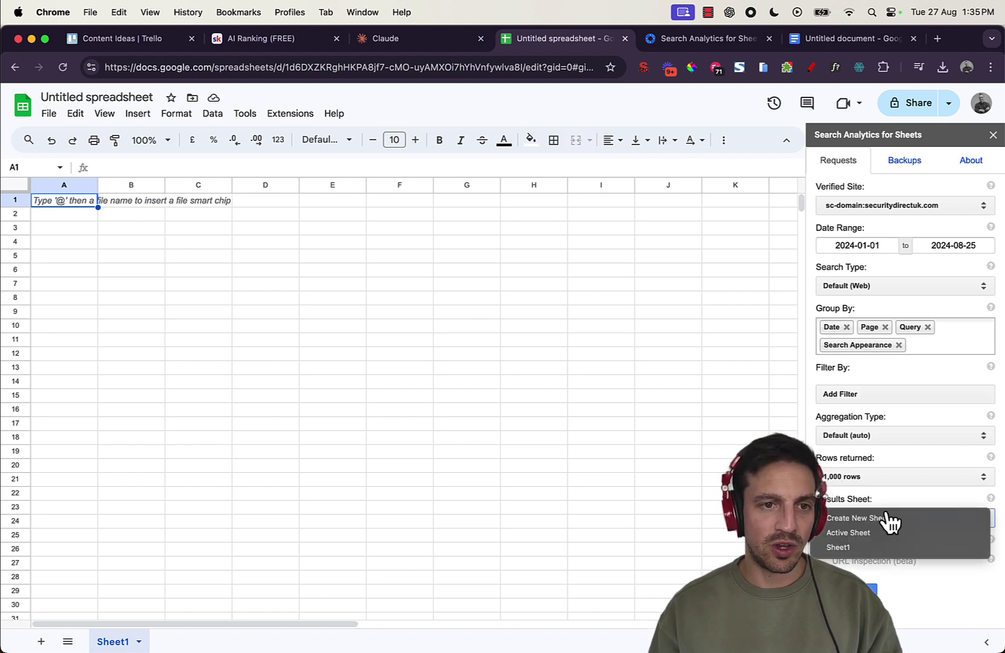
click(866, 548)
scroll(863, 508, down, 1)
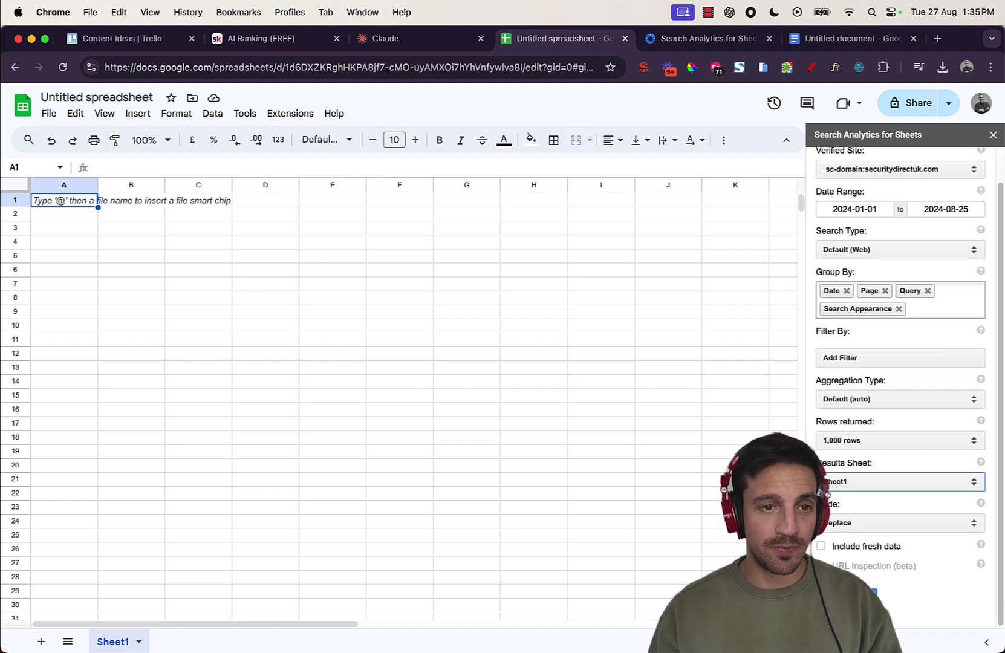
Request the data, drop Search Appearance after the error, and request again to fill Sheet1.
click(859, 591)
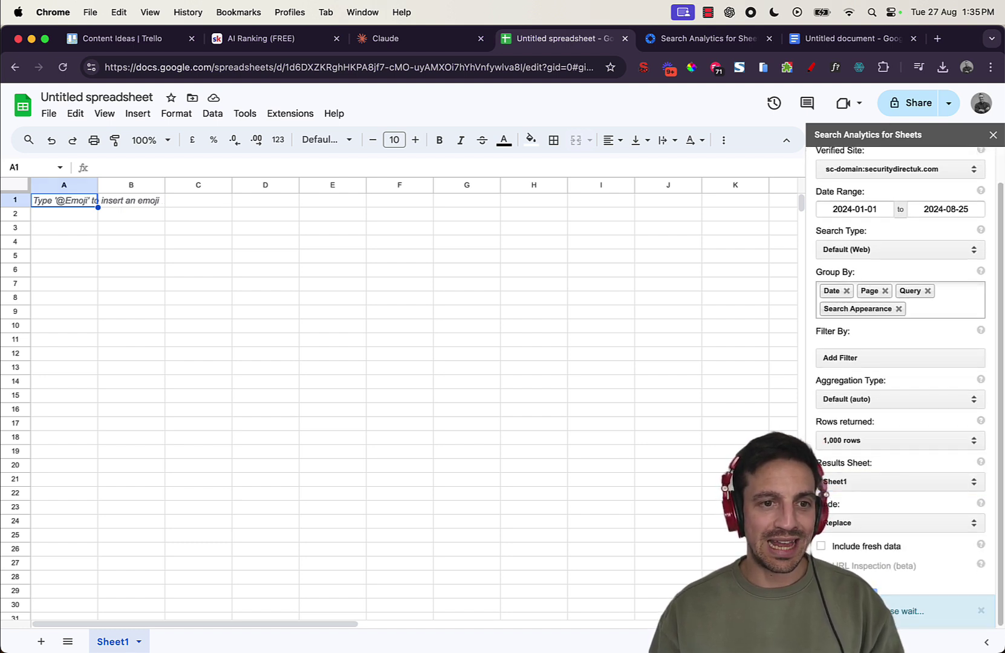
click(899, 308)
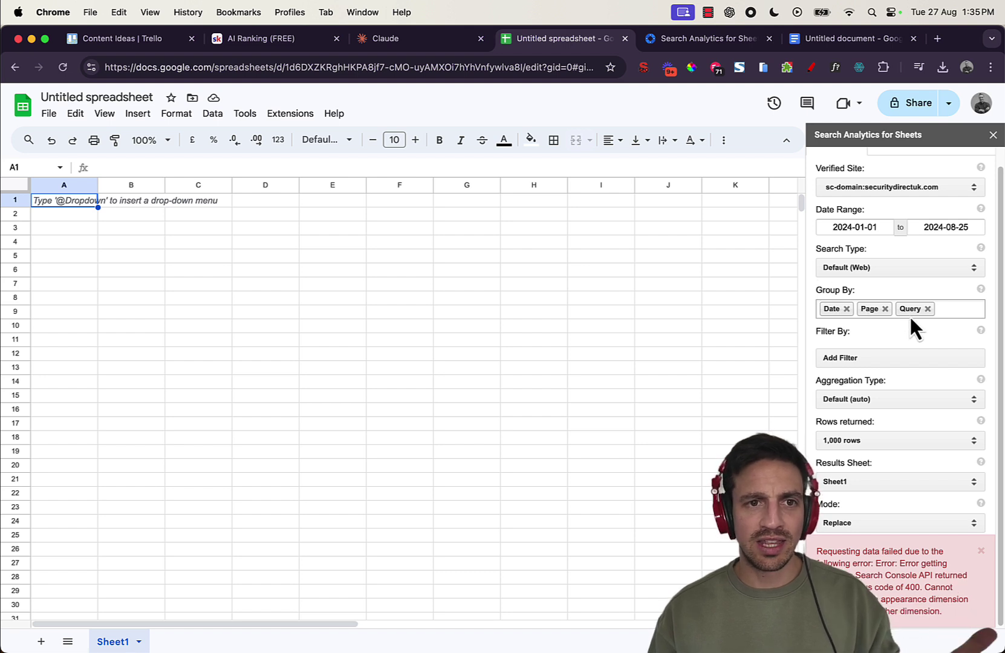
click(981, 550)
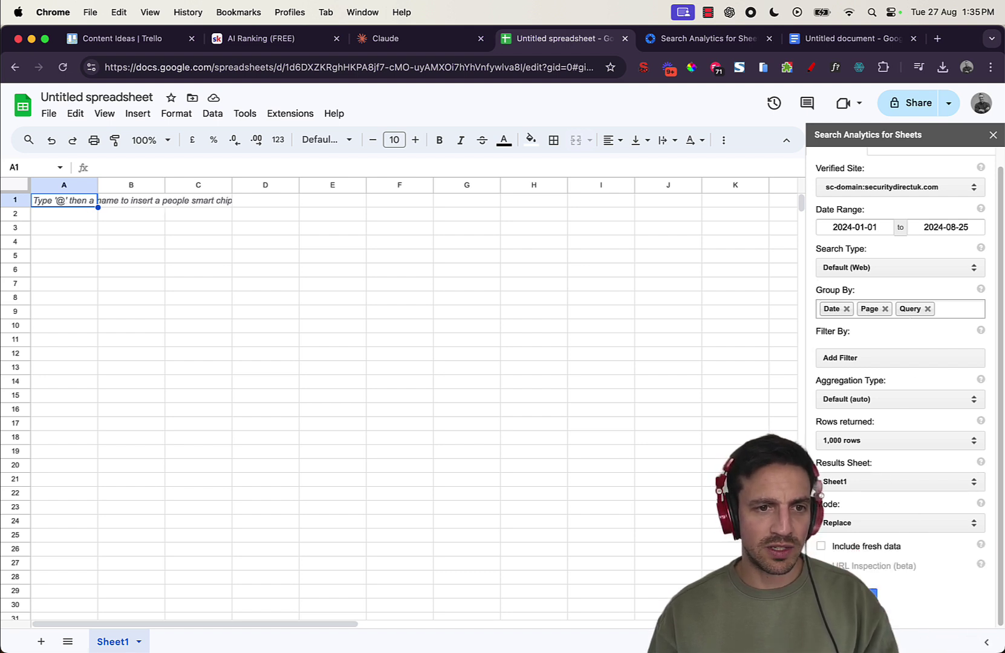
click(871, 593)
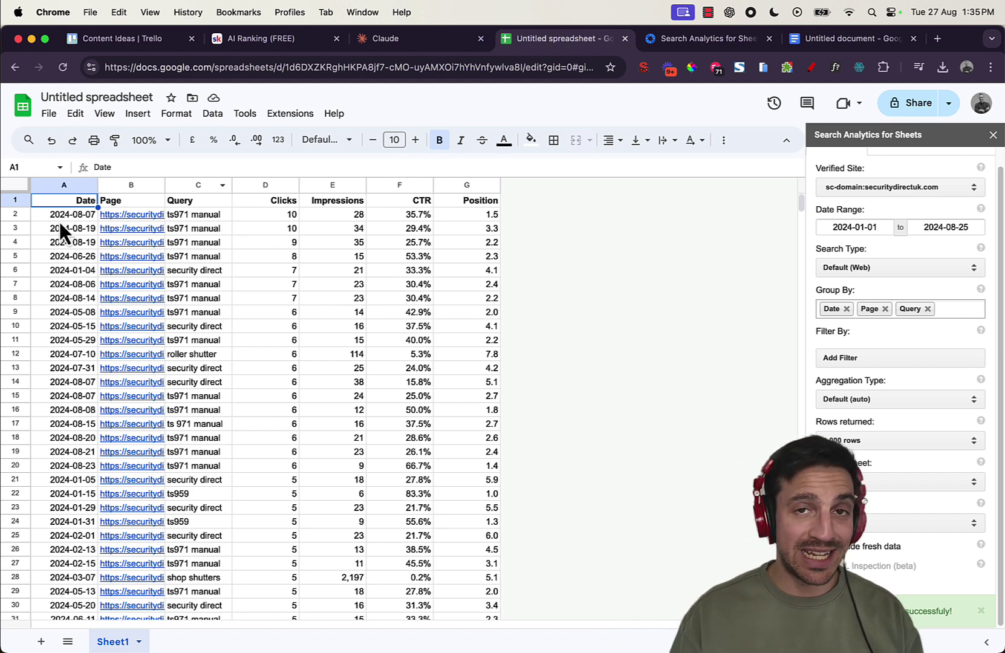
Widen the Page column to show full URLs and check a top row's CTR and position.
drag(164, 185, 257, 264)
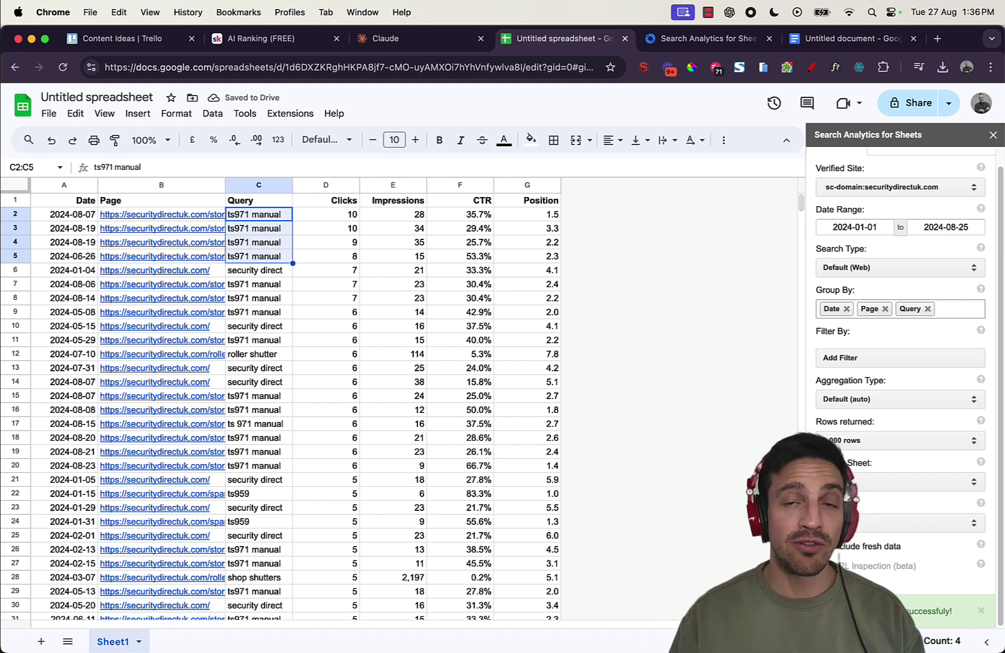
mouse_move(203, 589)
click(465, 228)
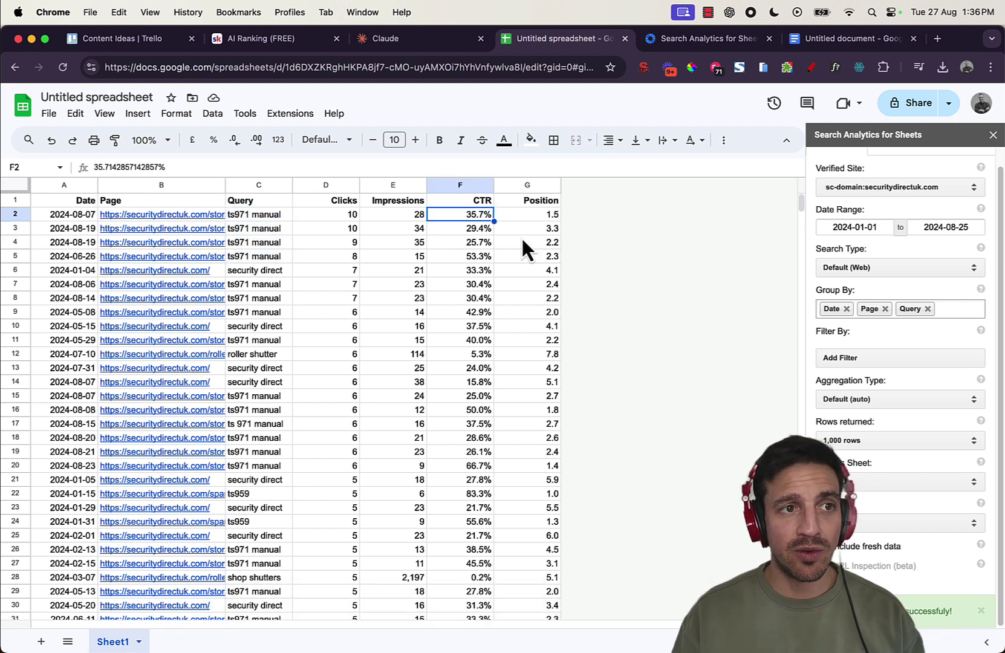
click(528, 229)
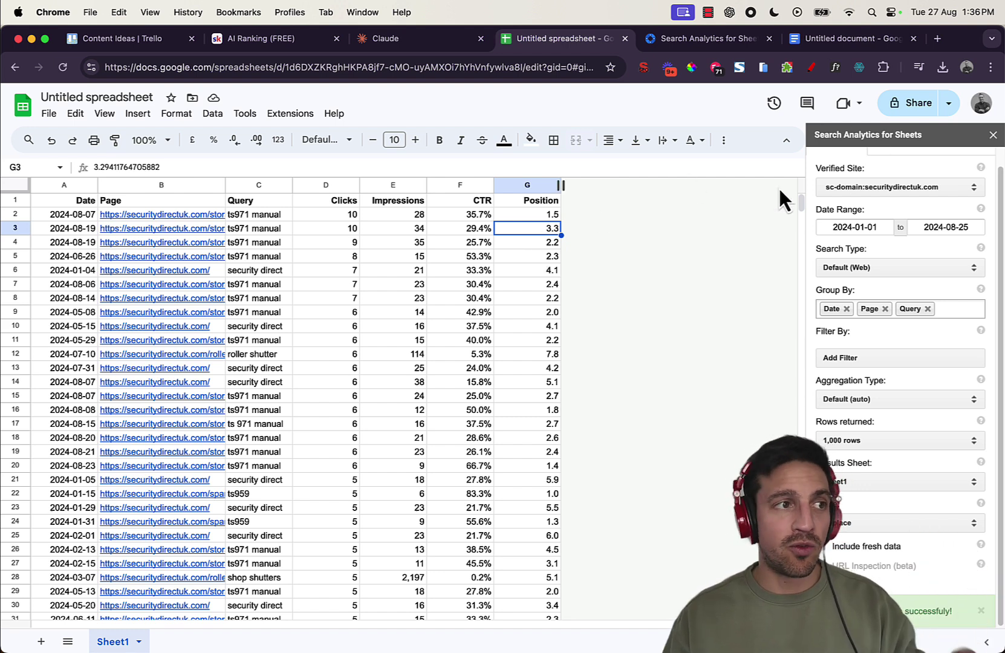
Close the sidebar and select the top four ts971 manual queries with their clicks.
click(993, 135)
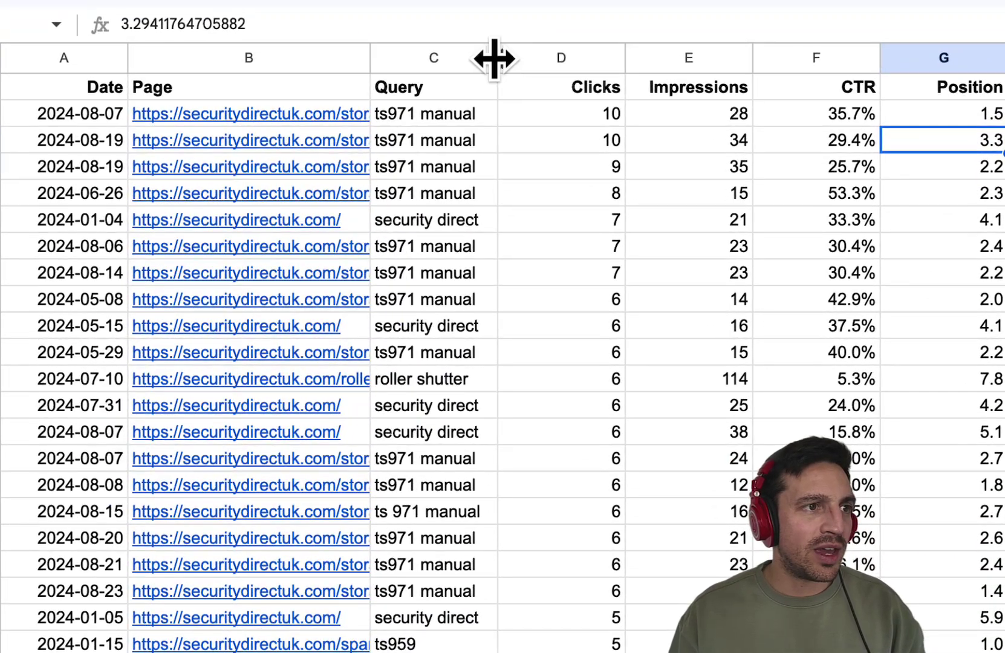
drag(435, 124, 444, 205)
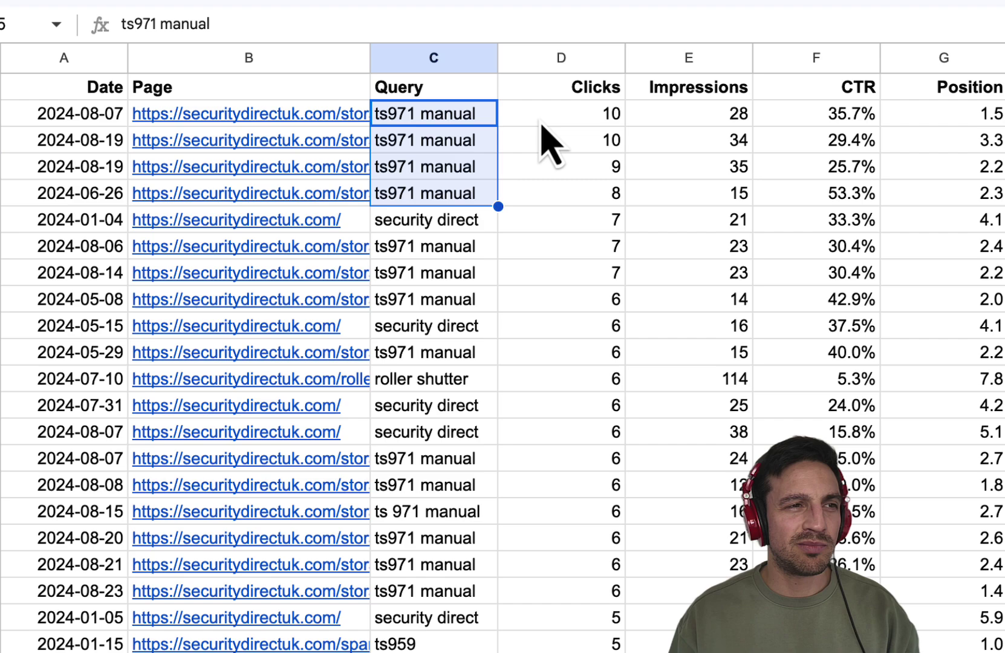
drag(553, 115, 568, 227)
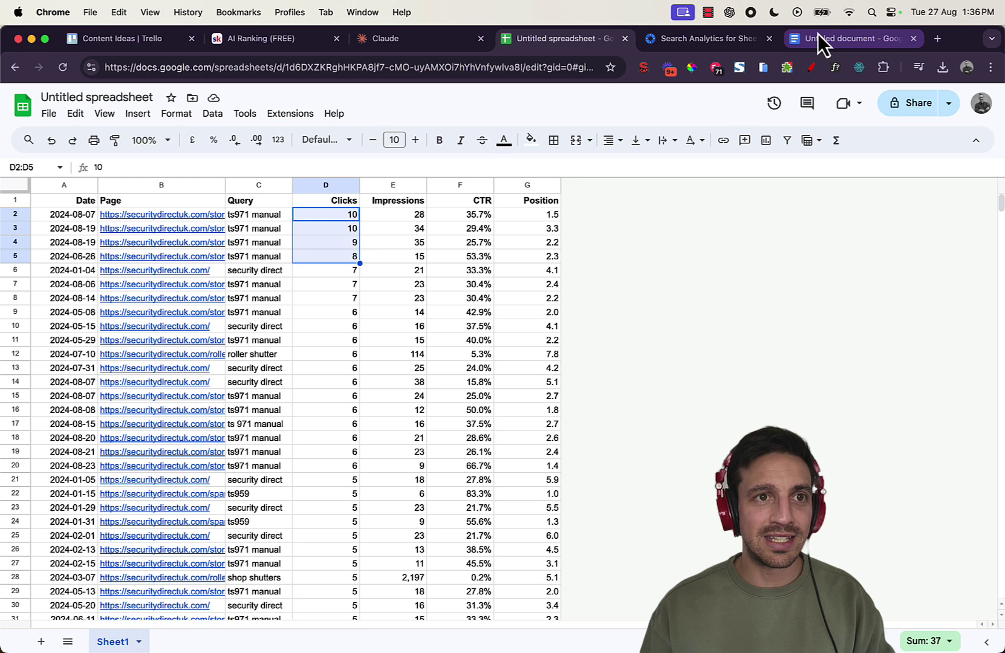
In the Docs tab, select the whole aggregateKeywordData script with Cmd+A.
click(914, 6)
scroll(418, 339, down, 15)
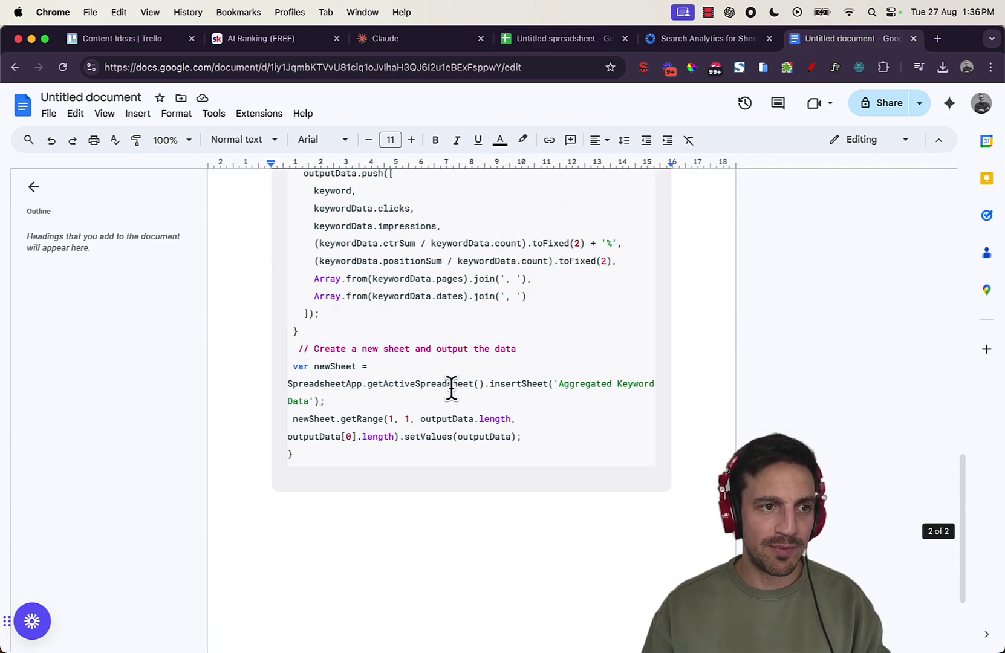
drag(510, 463, 435, 349)
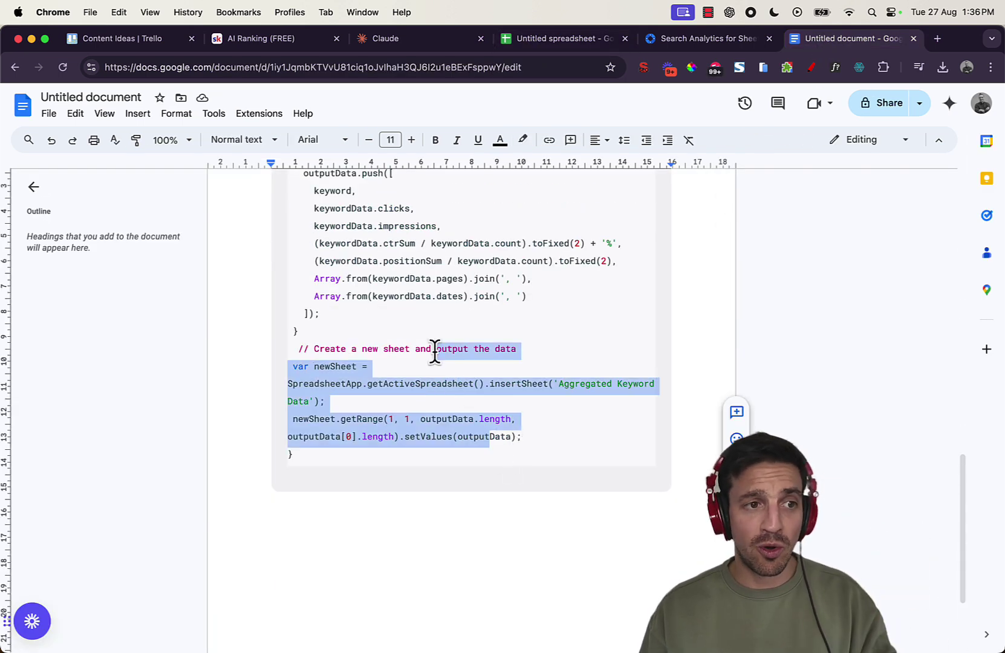
scroll(434, 355, up, 5)
key(super+a)
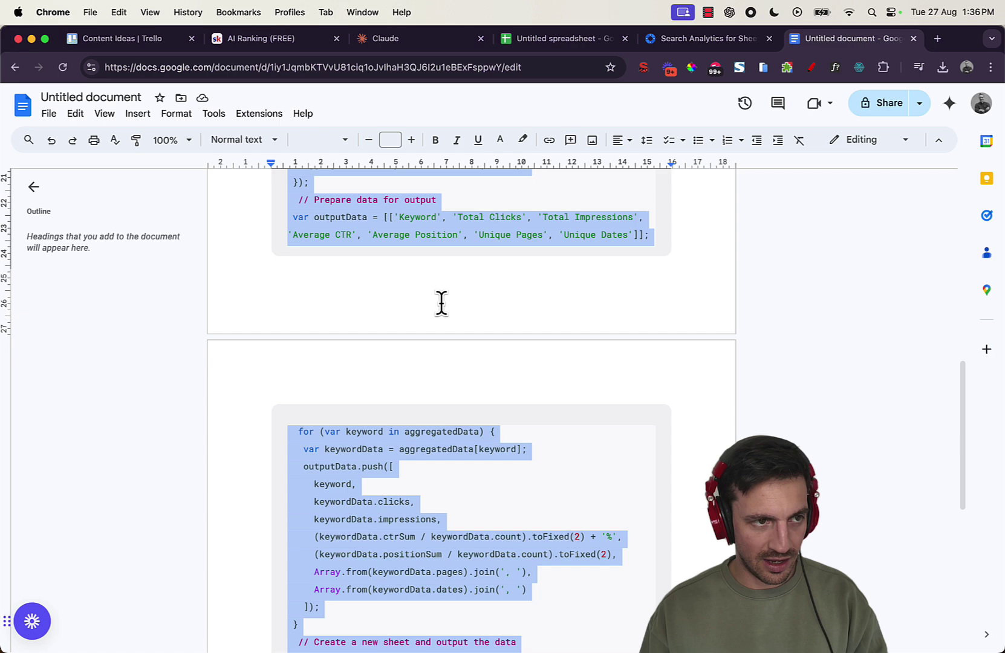
scroll(441, 302, down, 7)
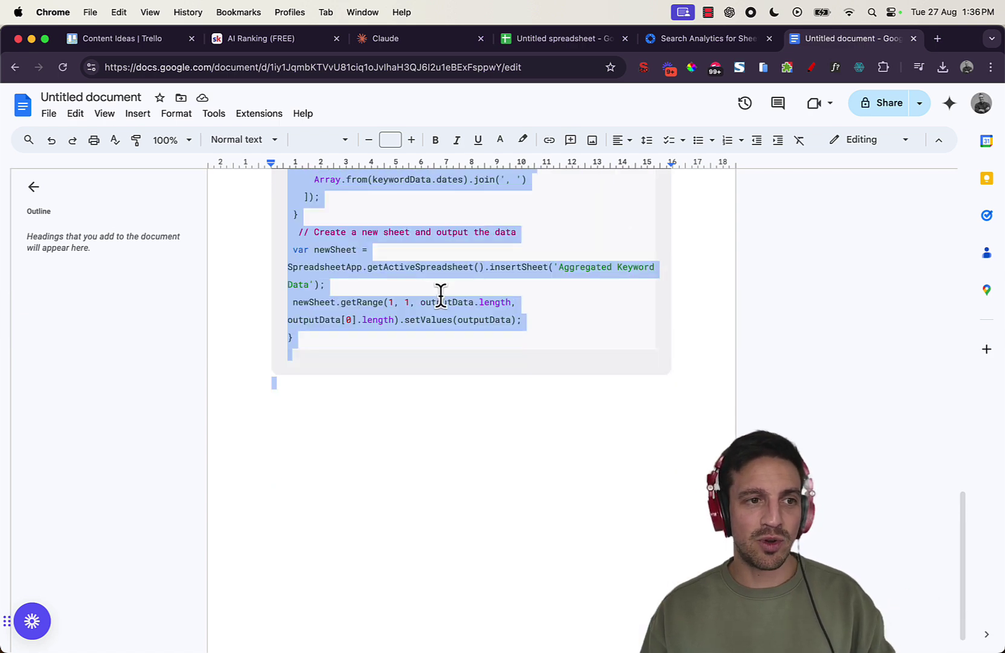
scroll(442, 303, up, 15)
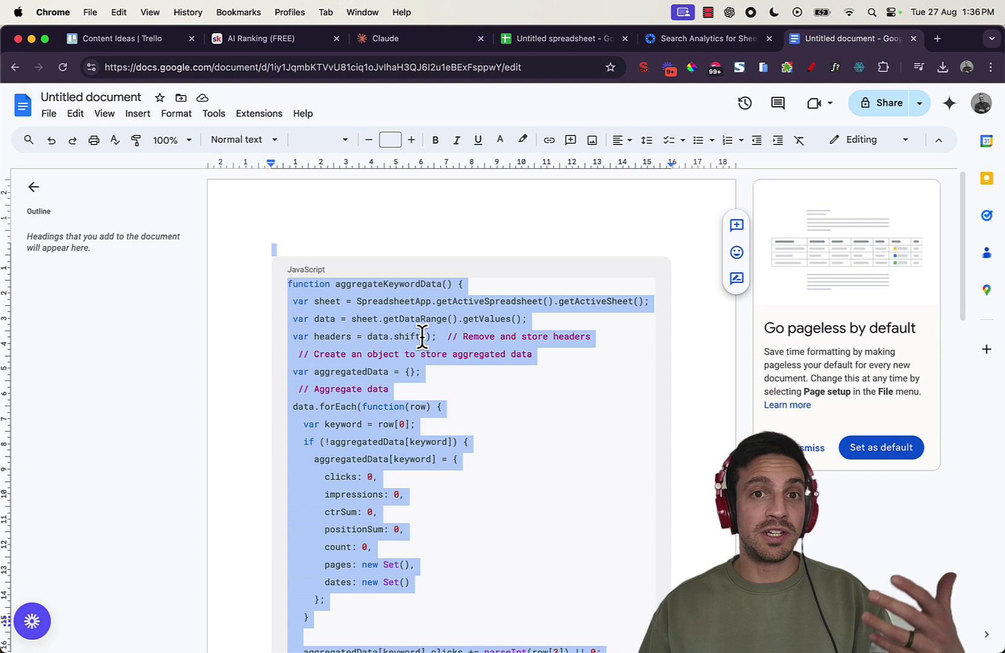
Total the first five ts971 manual clicks, then create an Apps Script project from Extensions.
click(516, 47)
click(281, 216)
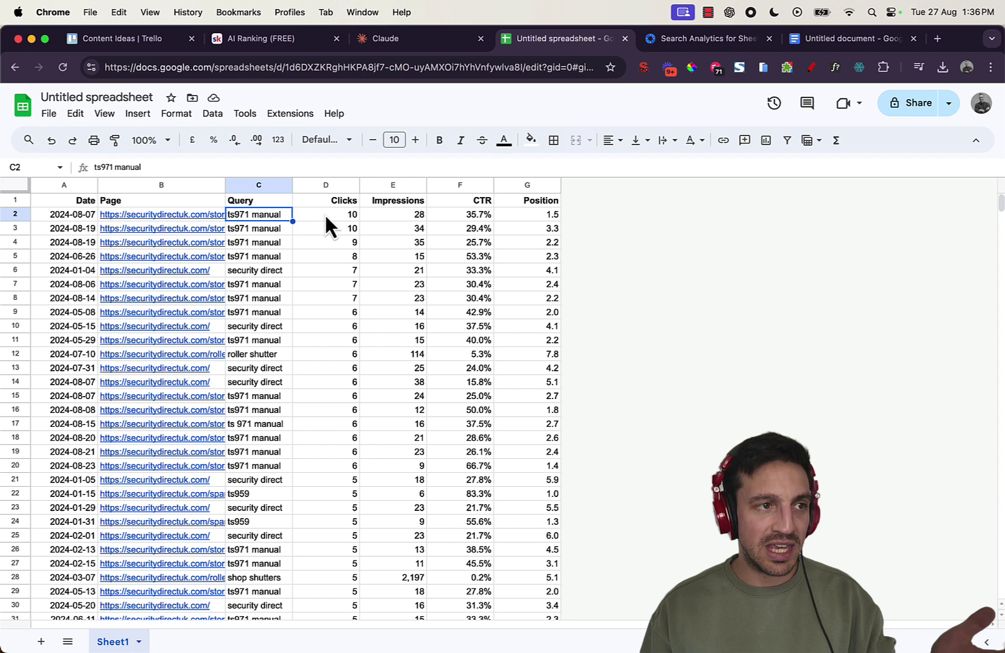
drag(325, 216, 332, 276)
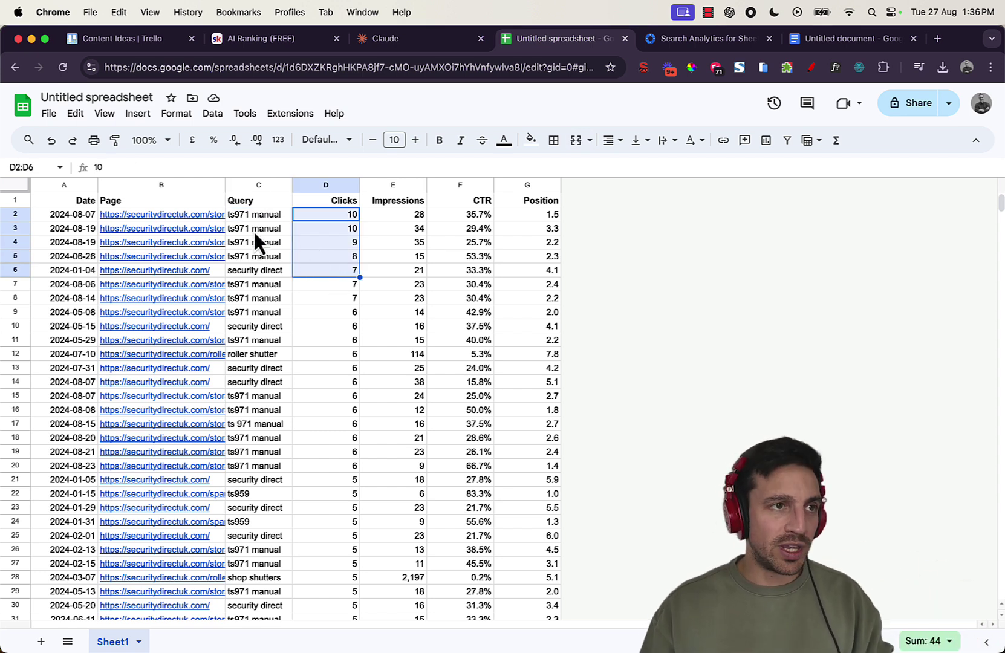
click(334, 113)
click(290, 114)
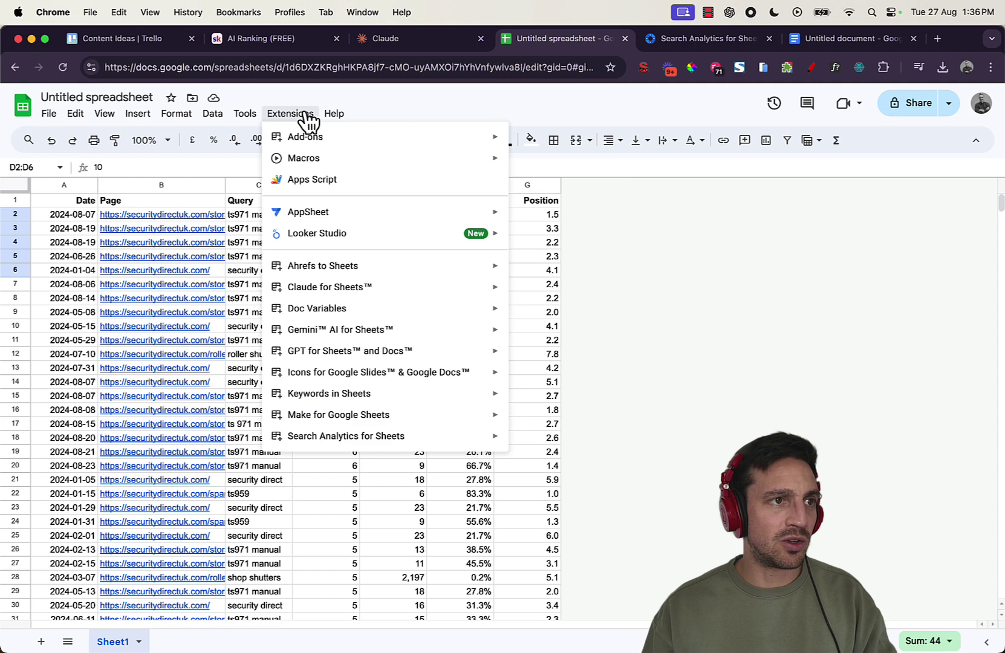
click(319, 182)
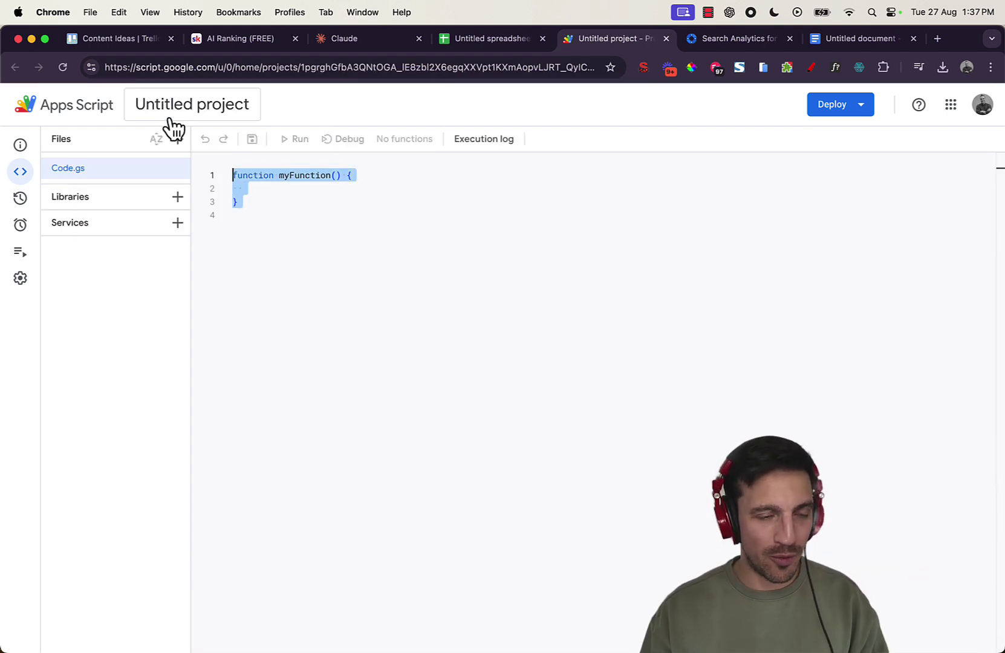
Replace myFunction with the pasted aggregateKeywordData script, save the project, and run it.
key(BackSpace)
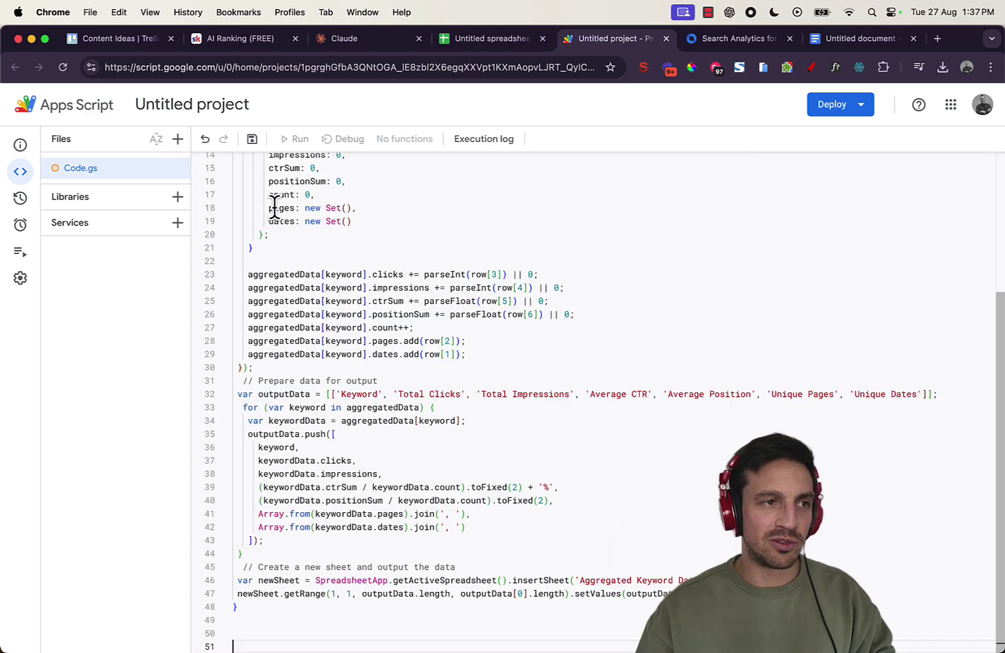
scroll(357, 221, up, 5)
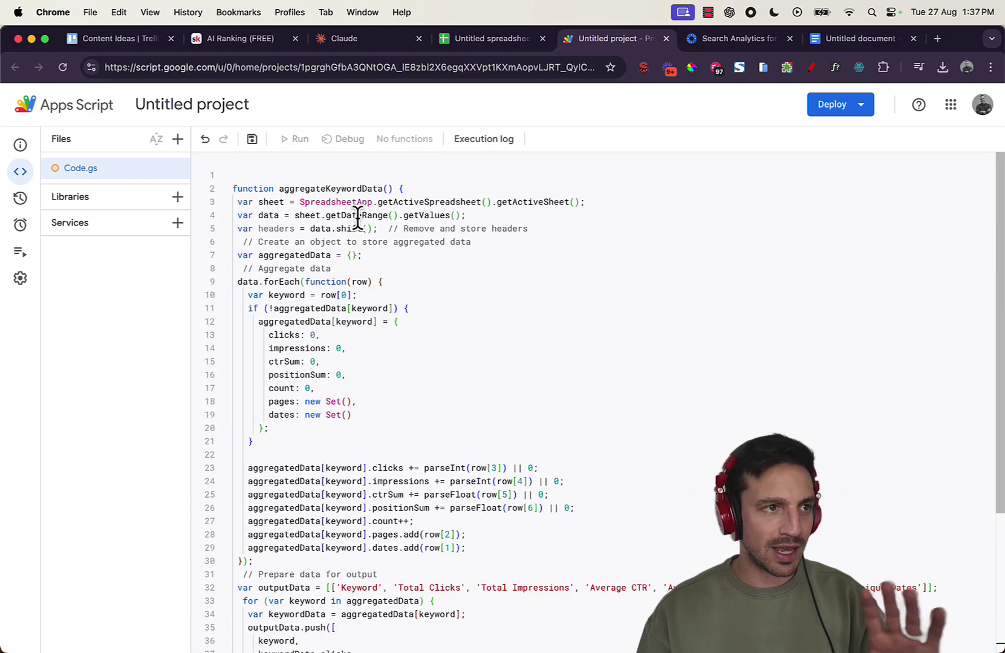
click(251, 140)
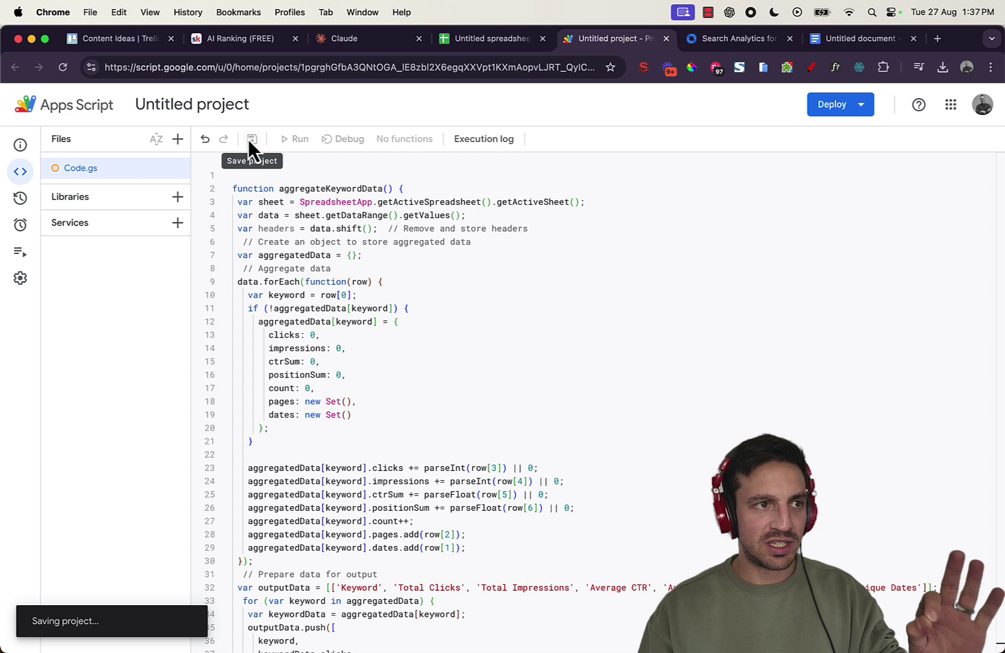
click(293, 146)
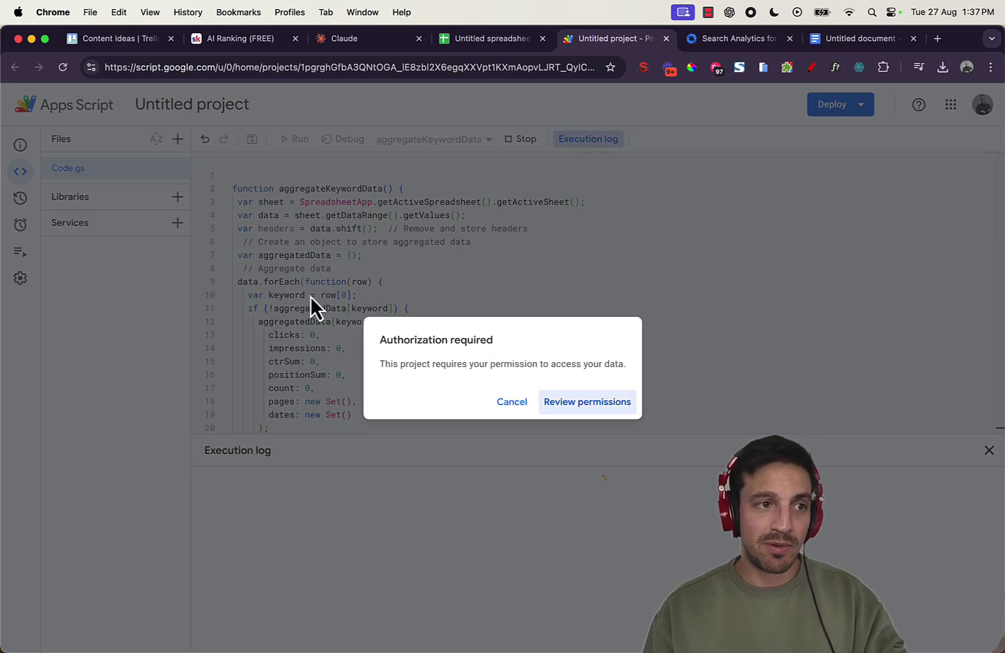
Review the script's required permissions and choose the Google account to authorize.
drag(392, 341, 545, 359)
click(553, 363)
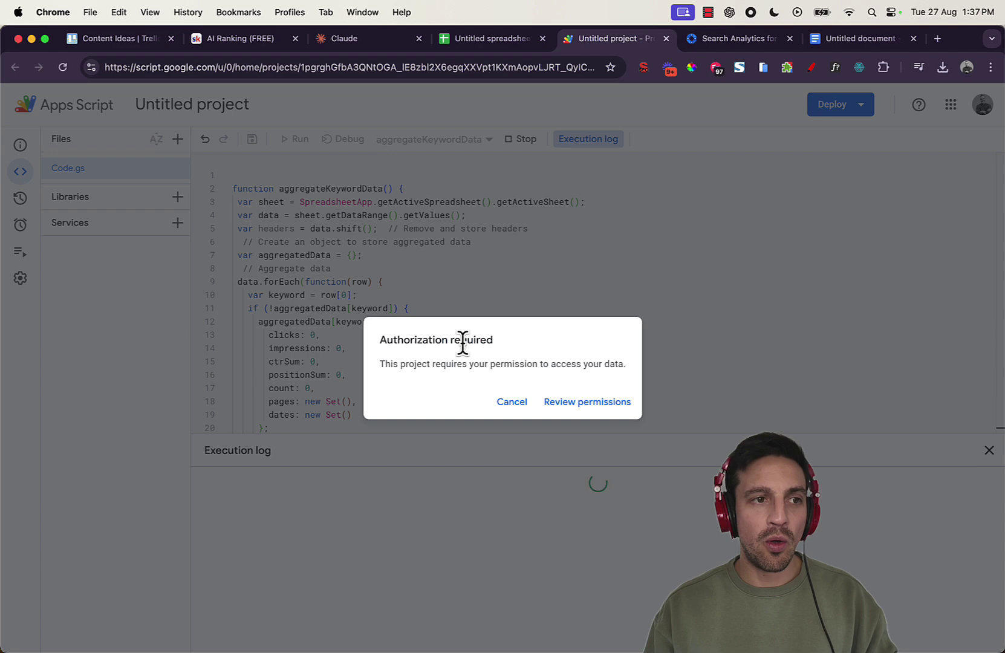
click(558, 402)
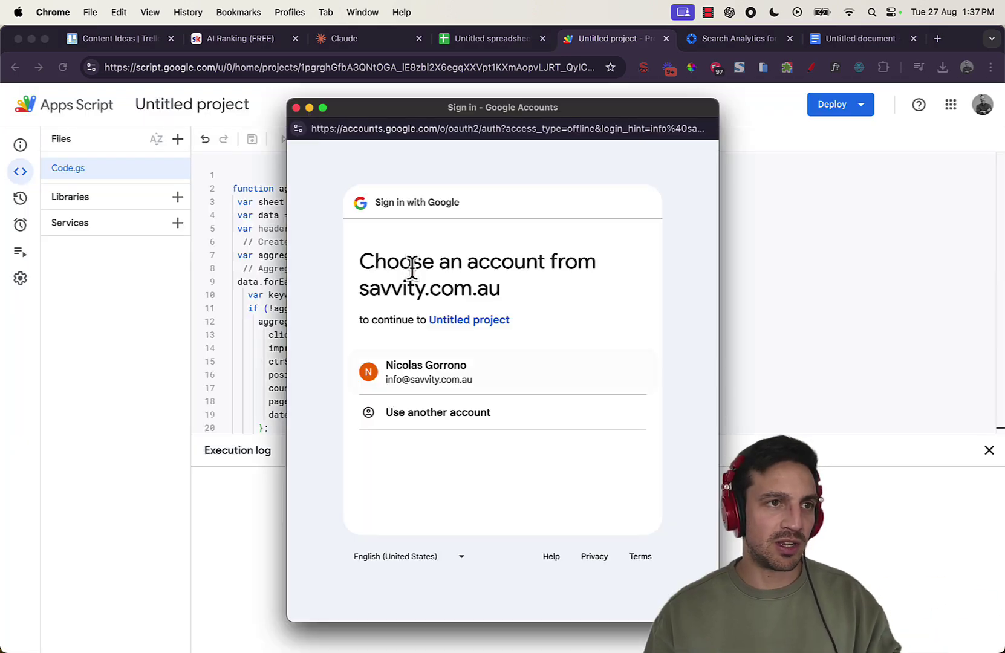
click(463, 360)
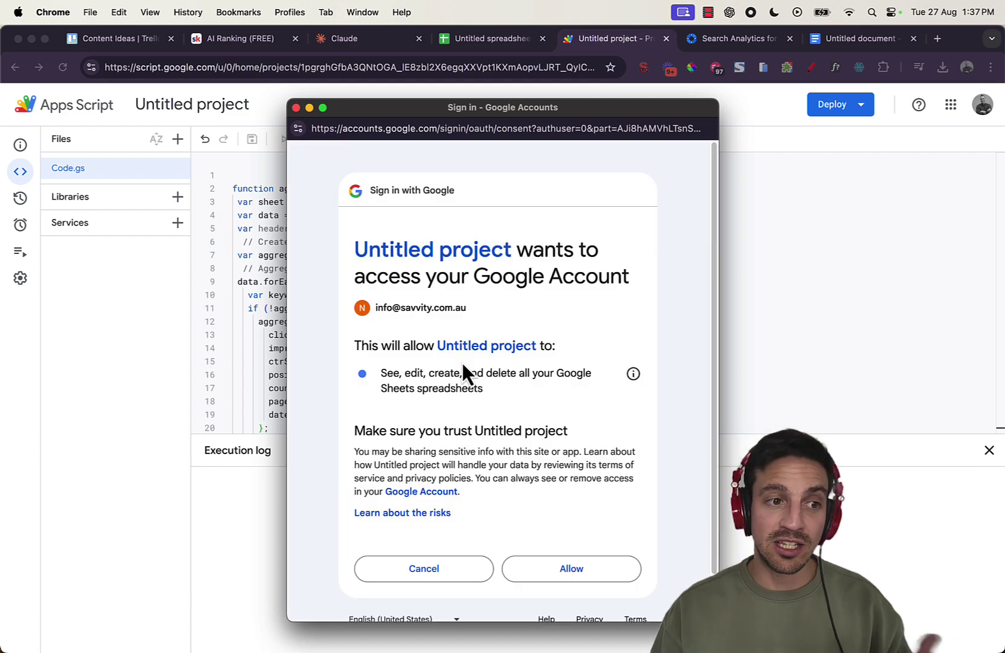
Allow spreadsheet access, then inspect ts971 manual: 308 clicks, 1330 impressions, 0.25% CTR.
click(568, 569)
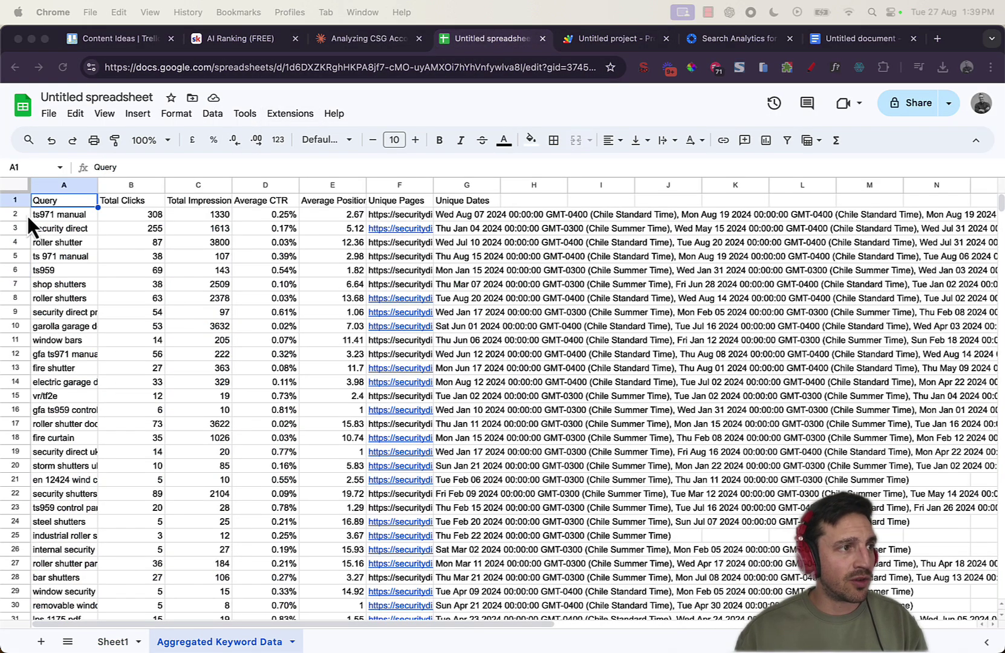
click(52, 216)
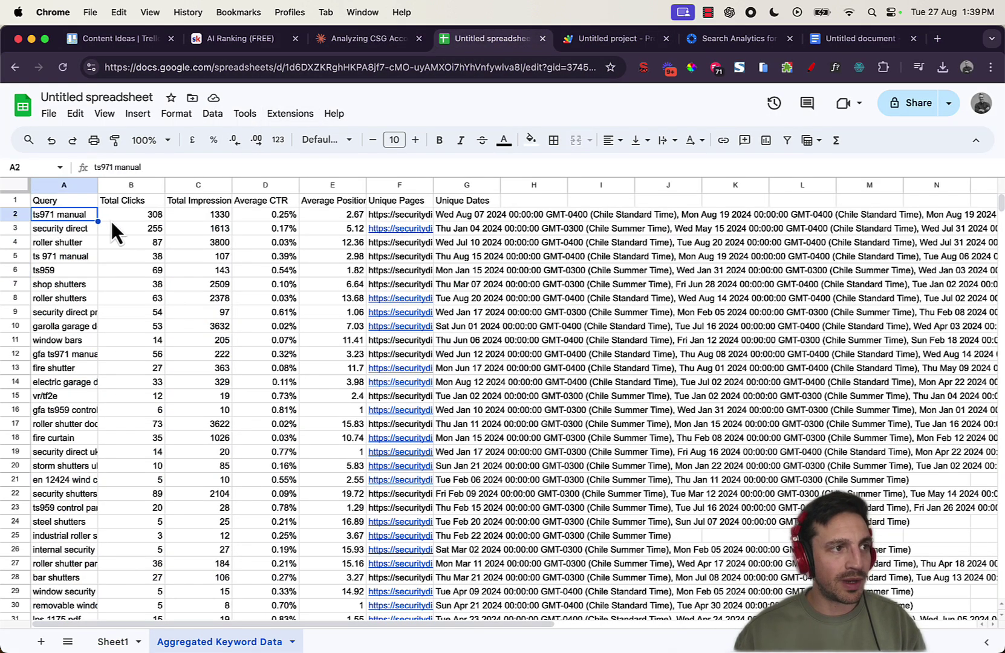
click(145, 217)
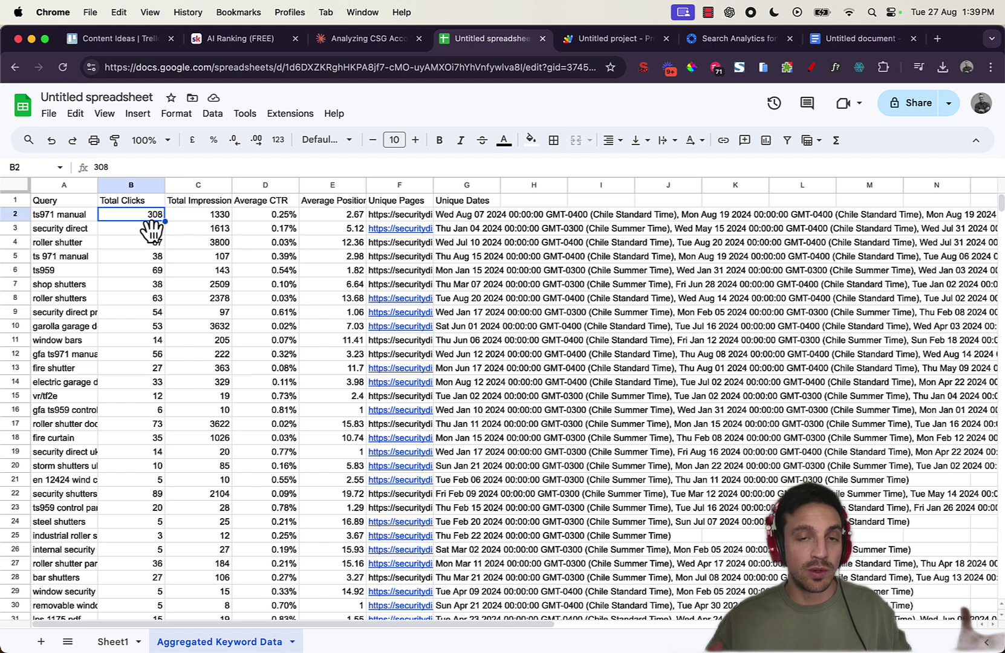
click(197, 219)
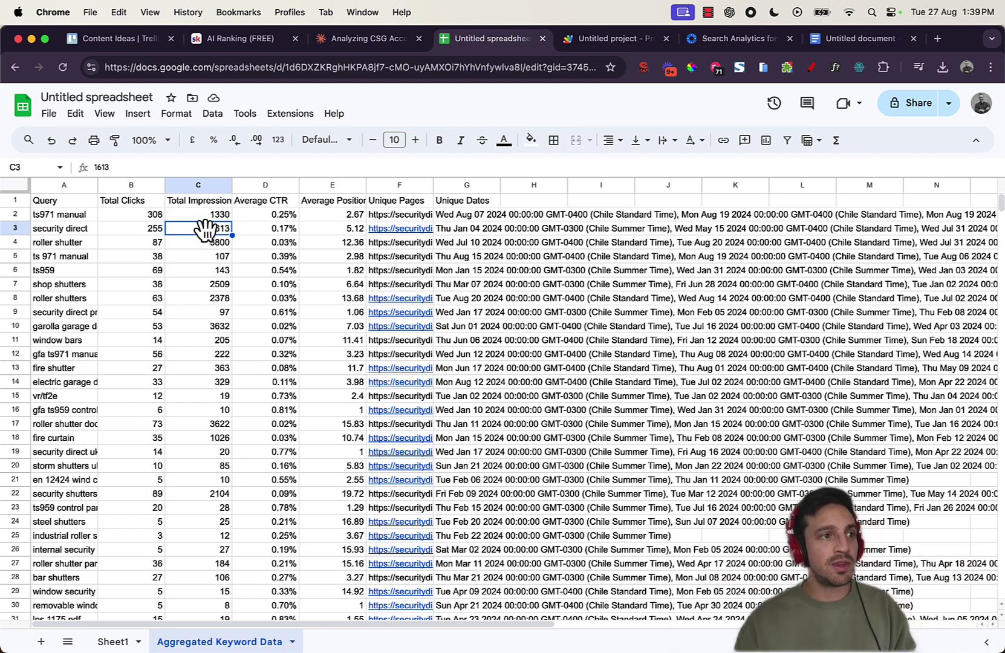
click(261, 219)
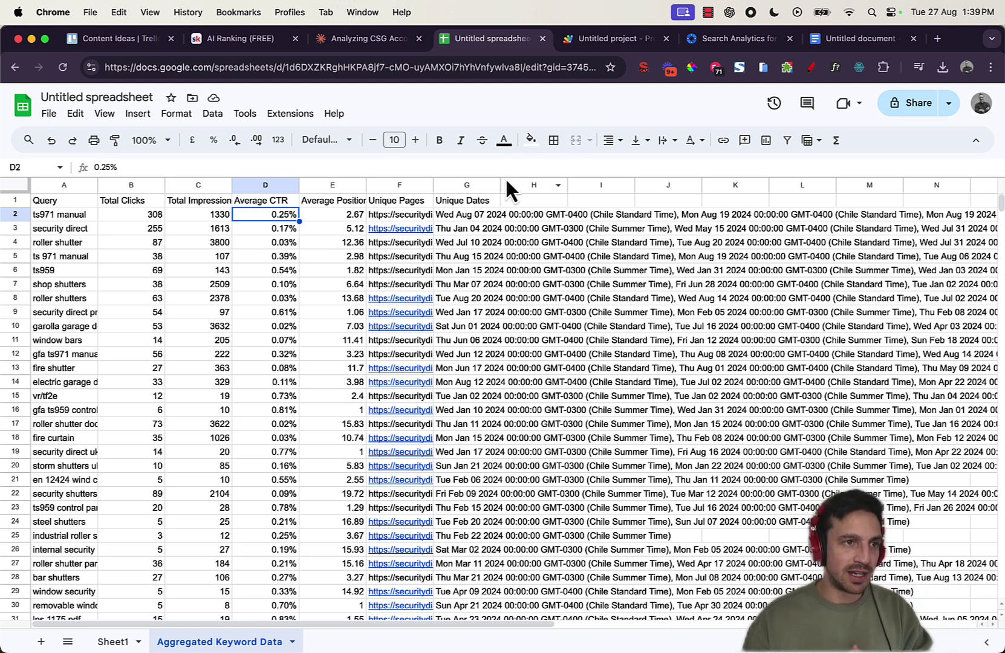
click(467, 184)
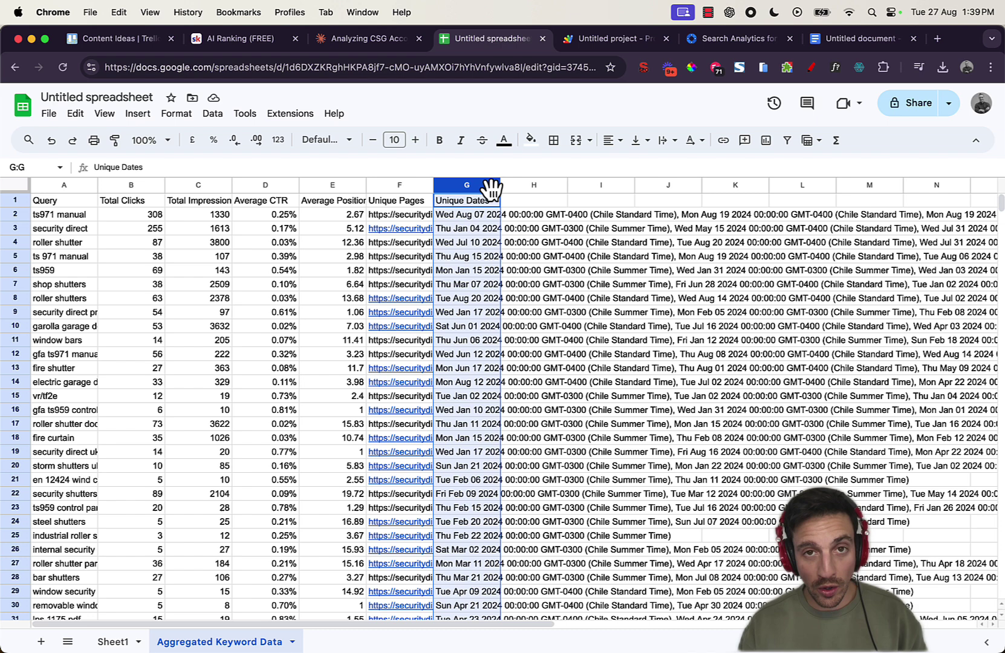
Review the script in the Claude chat, then return to the Aggregated Keyword Data sheet.
click(382, 46)
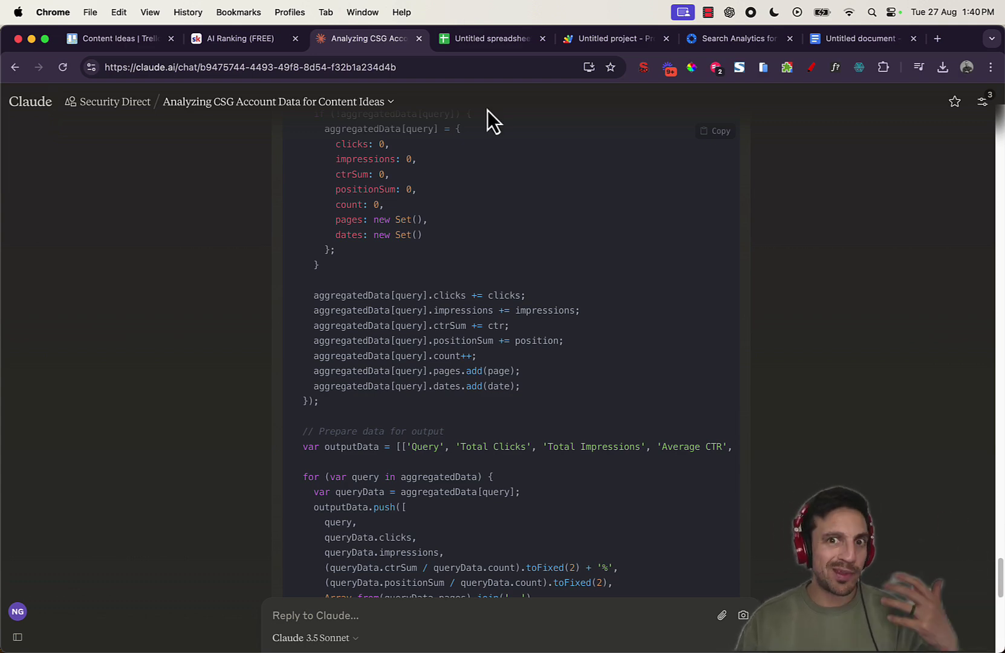
scroll(499, 161, up, 10)
scroll(502, 164, down, 15)
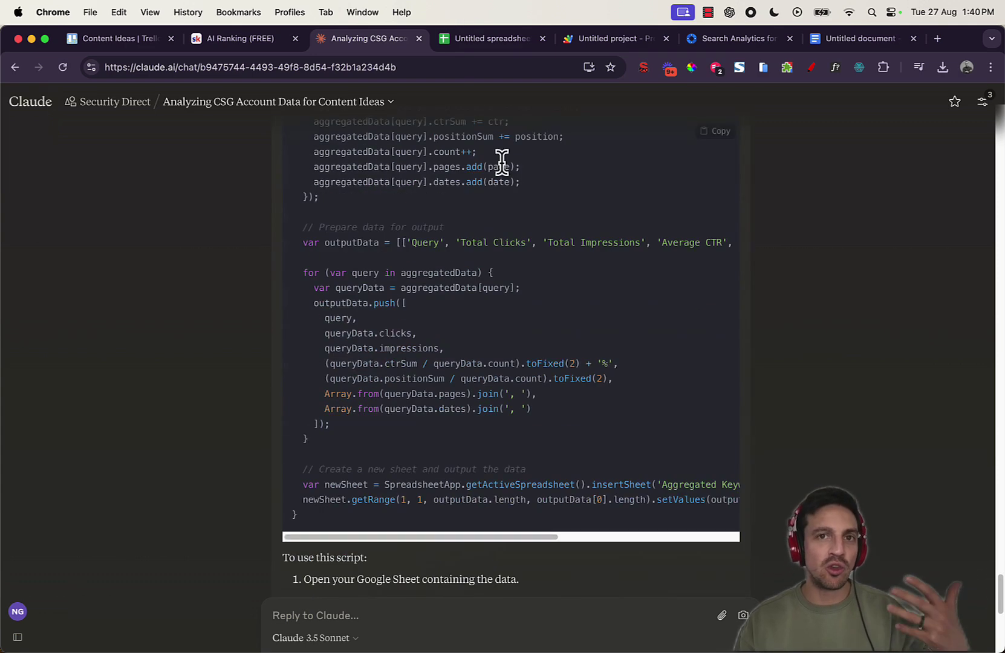
click(493, 38)
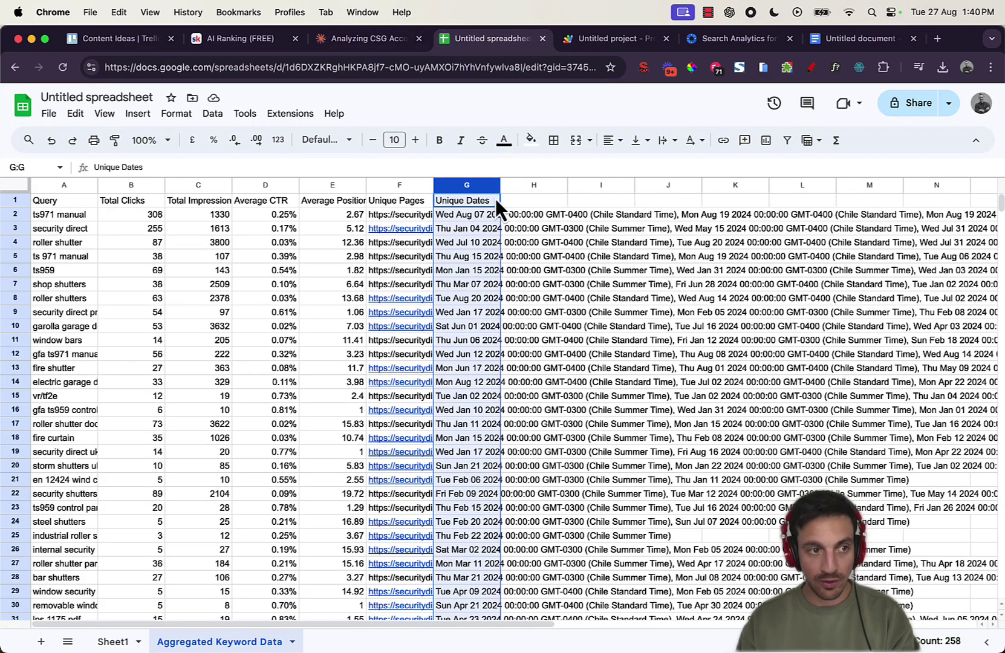
Clear the Unique Dates column, then highlight the query, click, impression, CTR and position values.
key(Delete)
drag(77, 219, 126, 323)
drag(193, 256, 206, 326)
drag(250, 253, 318, 342)
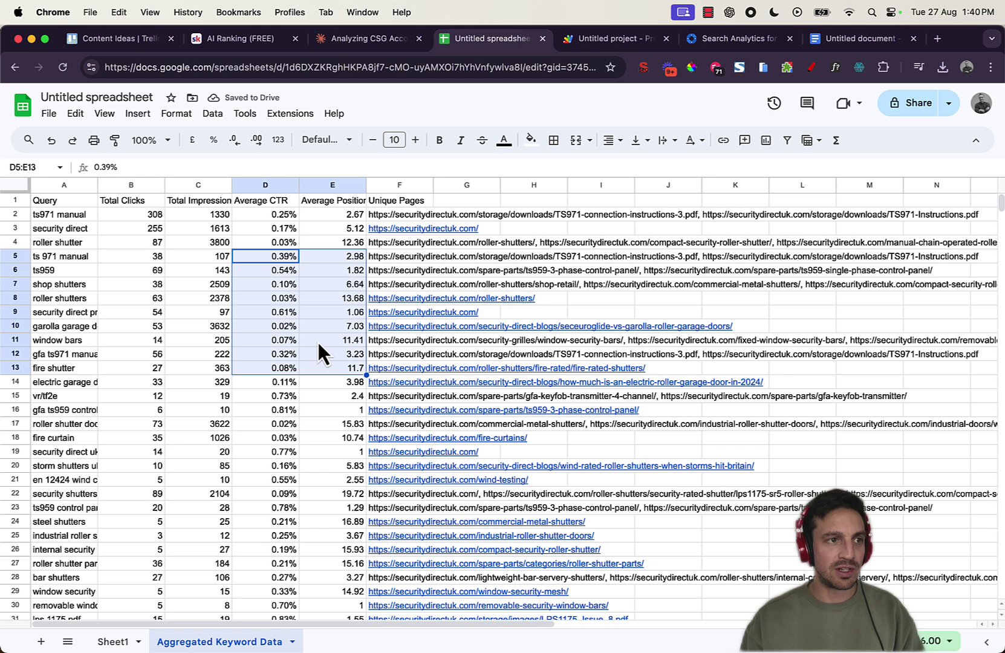
drag(347, 214, 350, 230)
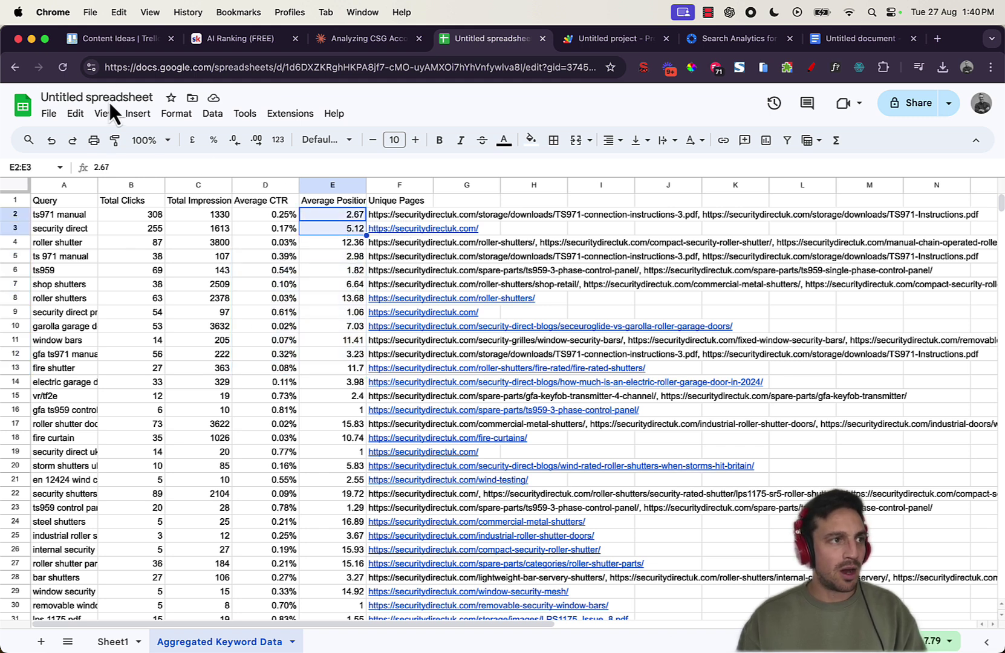
Download the Aggregated Keyword Data sheet as a Comma-separated values (.csv) file.
click(49, 116)
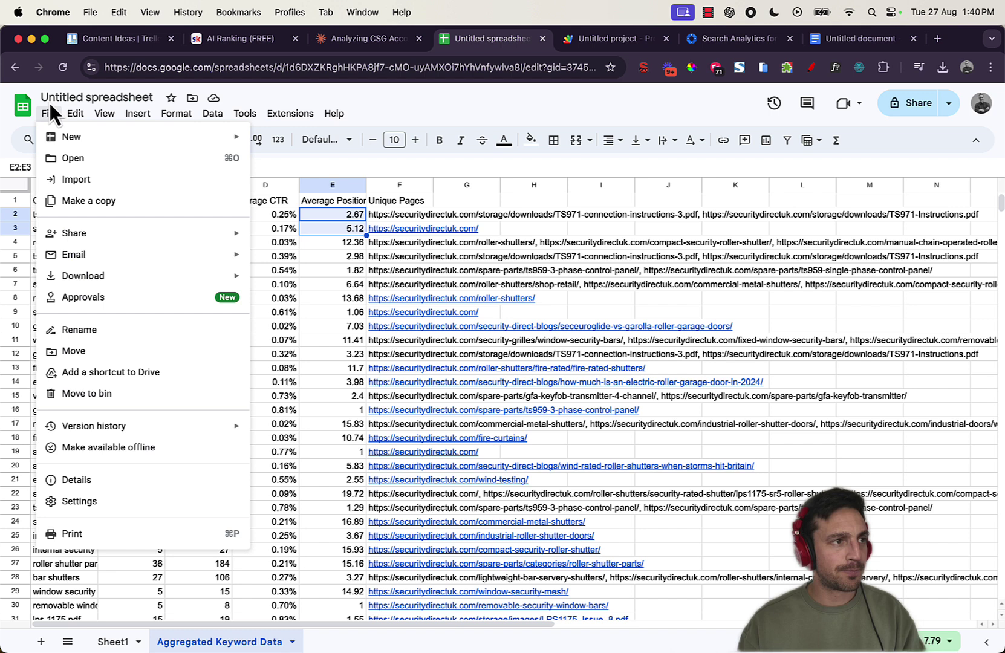
mouse_move(124, 279)
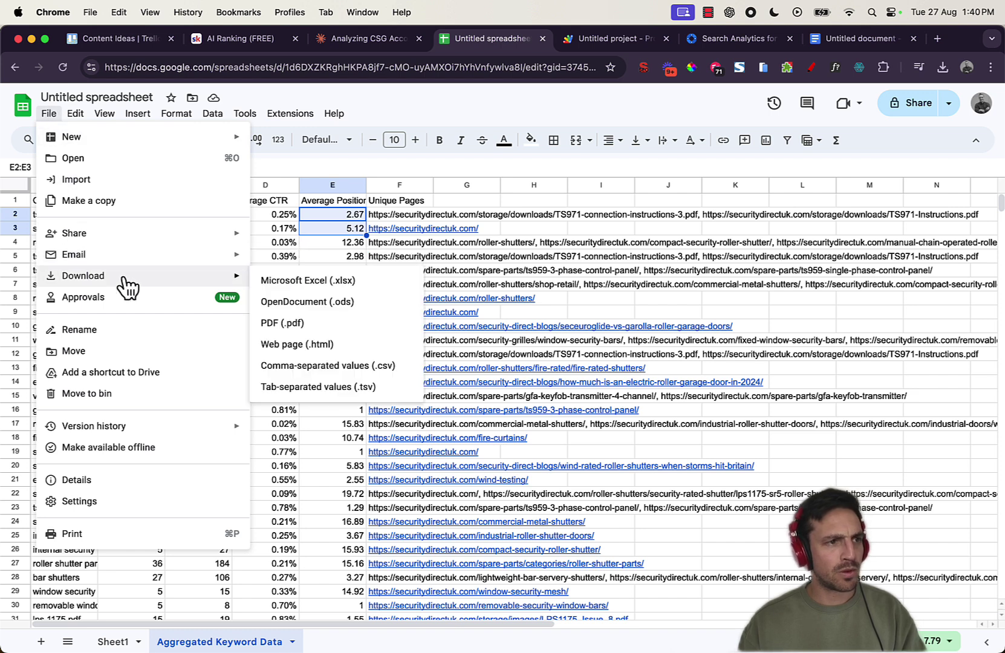
click(362, 366)
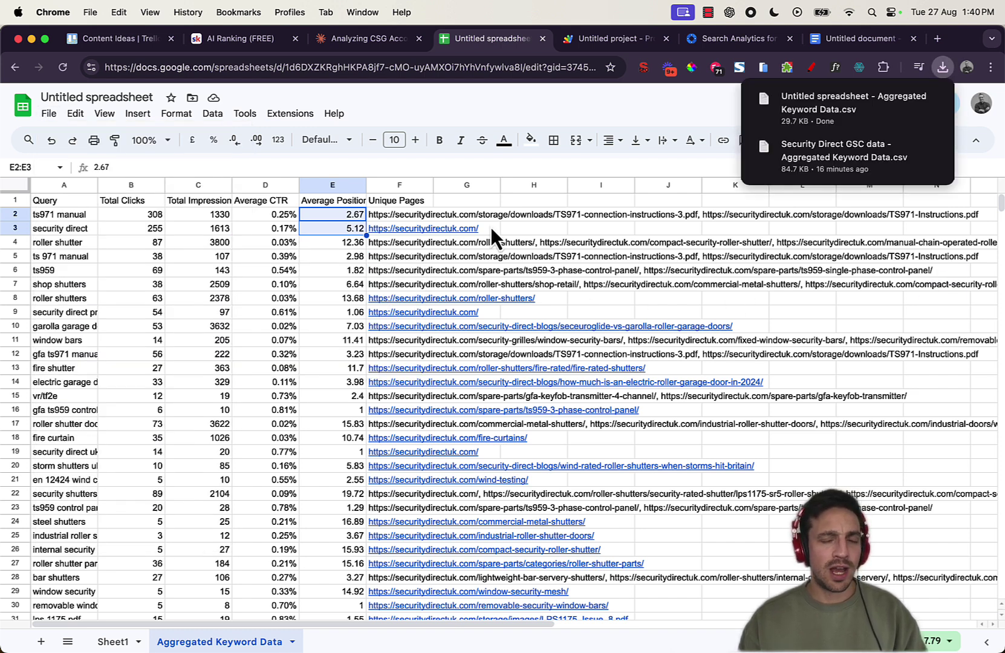
Switch to Claude and open the Security Direct project from the projects list.
click(354, 38)
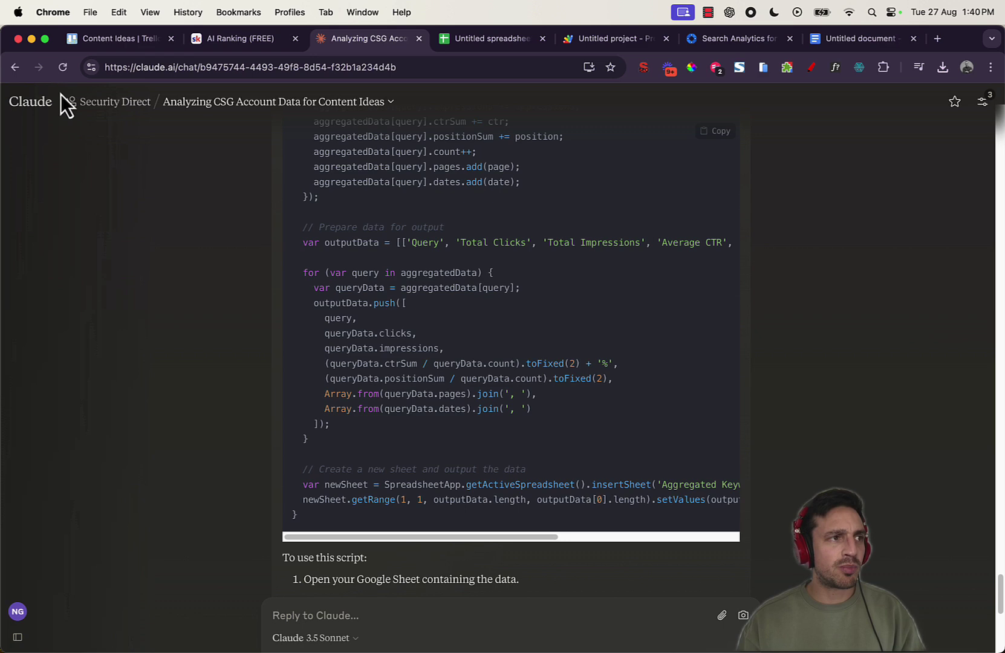
mouse_move(53, 101)
click(58, 151)
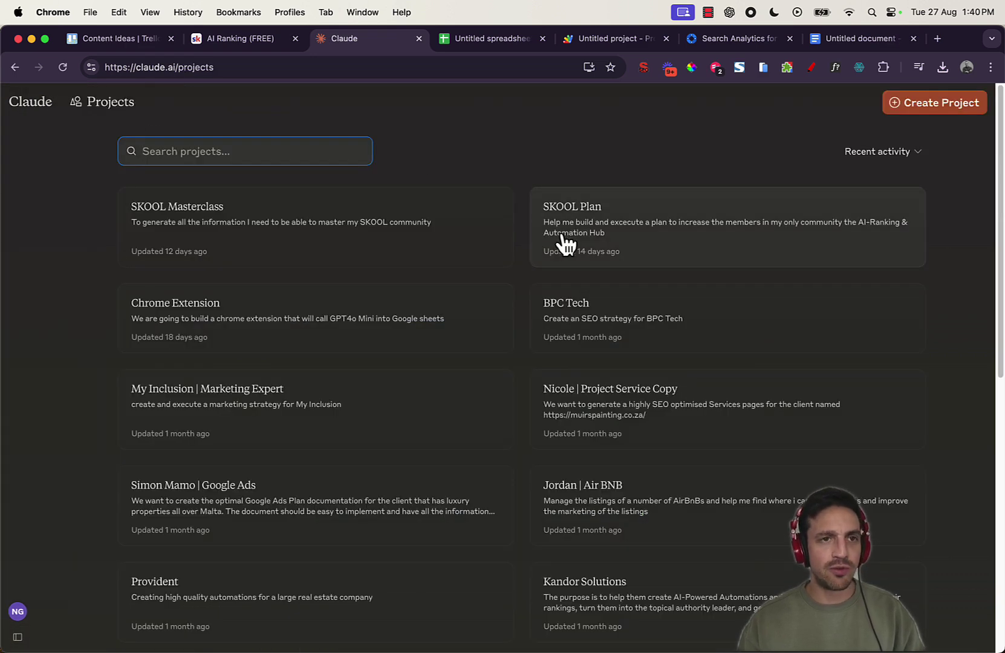
scroll(566, 204, down, 10)
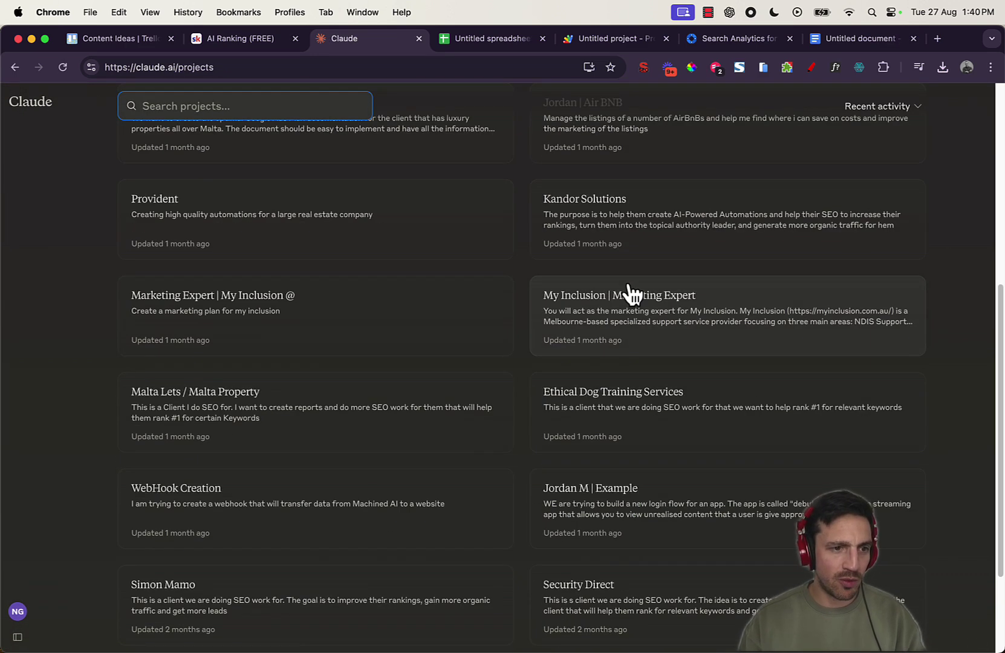
scroll(629, 294, down, 3)
click(624, 438)
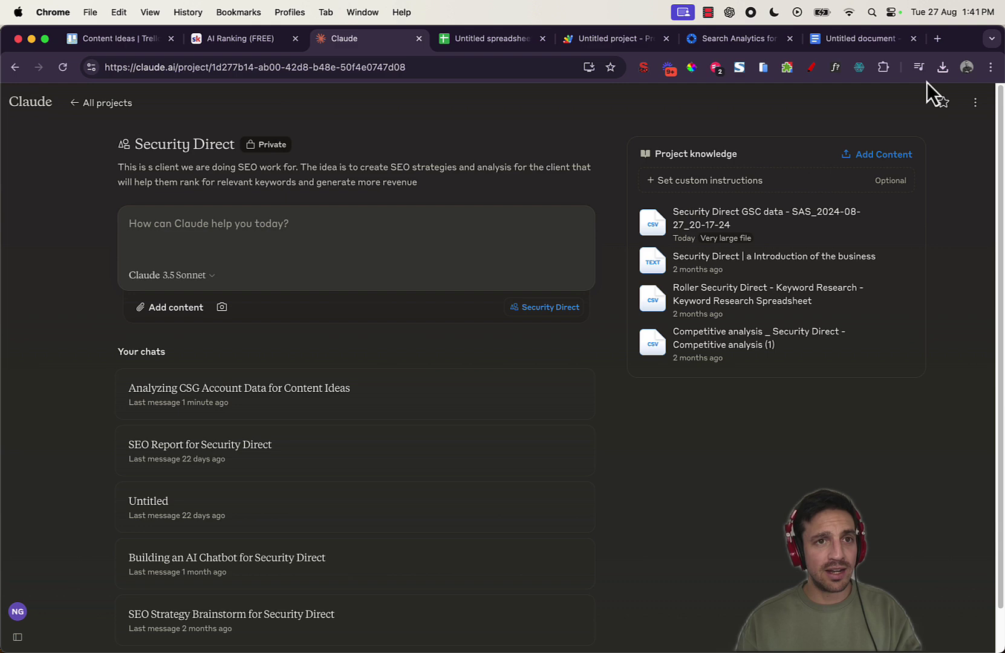
Attach the downloaded keyword CSV and send the 'Act like an seo professional' analysis prompt.
click(941, 76)
drag(865, 129, 302, 343)
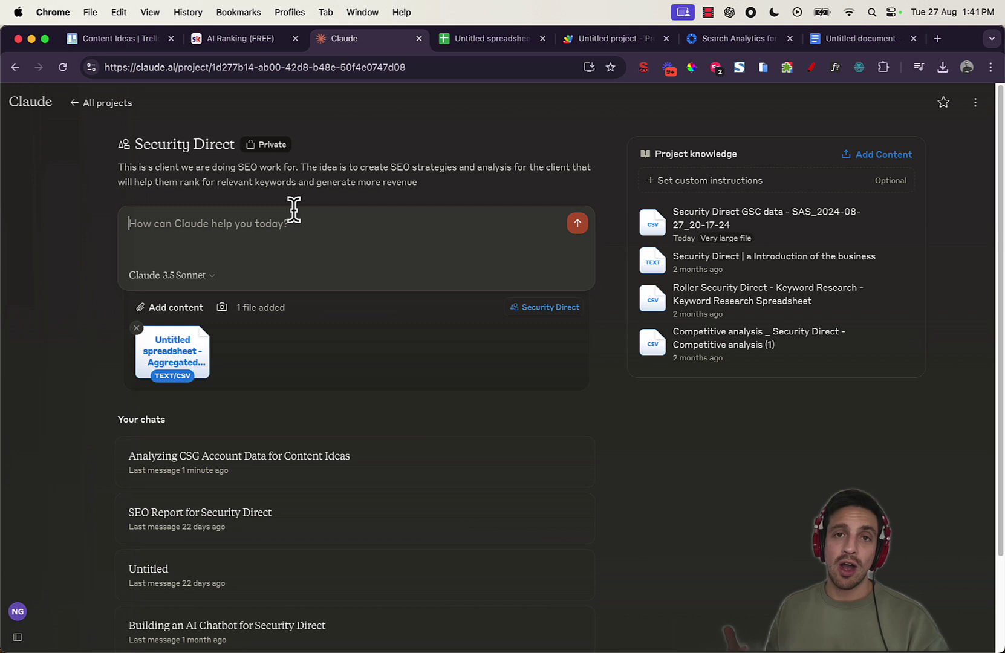
text(Act like an seo professional and analise the google search console data that i just provided. Tell me some isnteresting insights, and give me some contentent ideas that will work and giv eme trffic given the data I have given you)
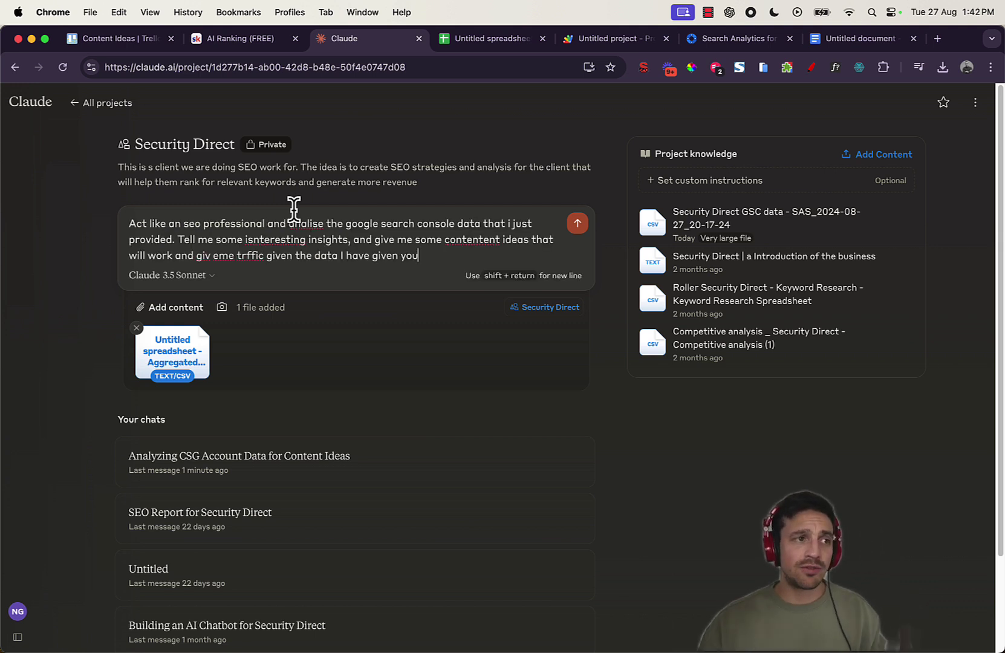
right_click(316, 223)
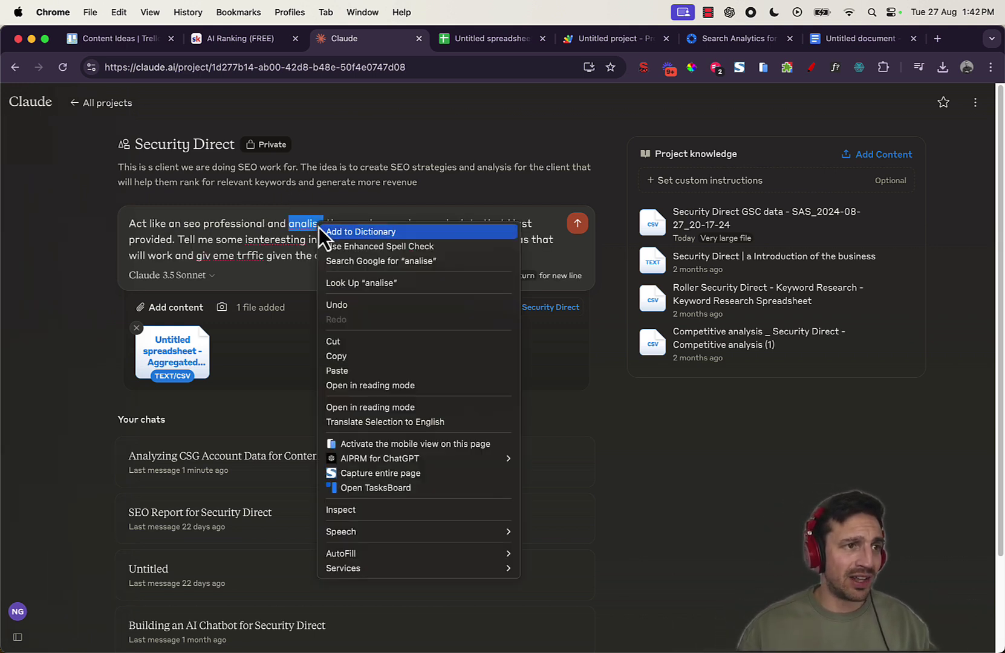
key(Escape)
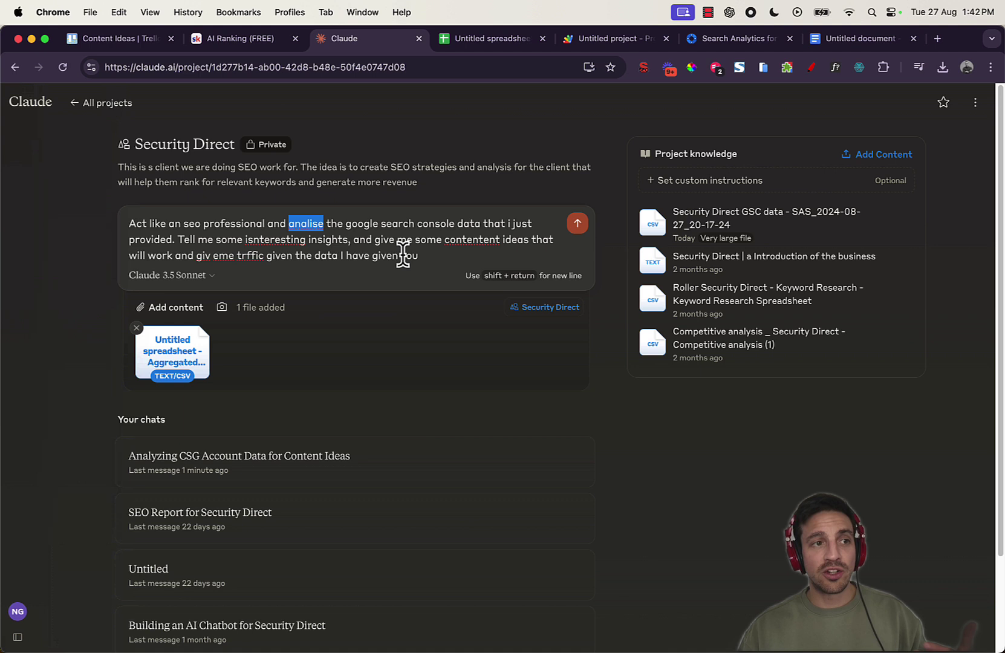
click(578, 223)
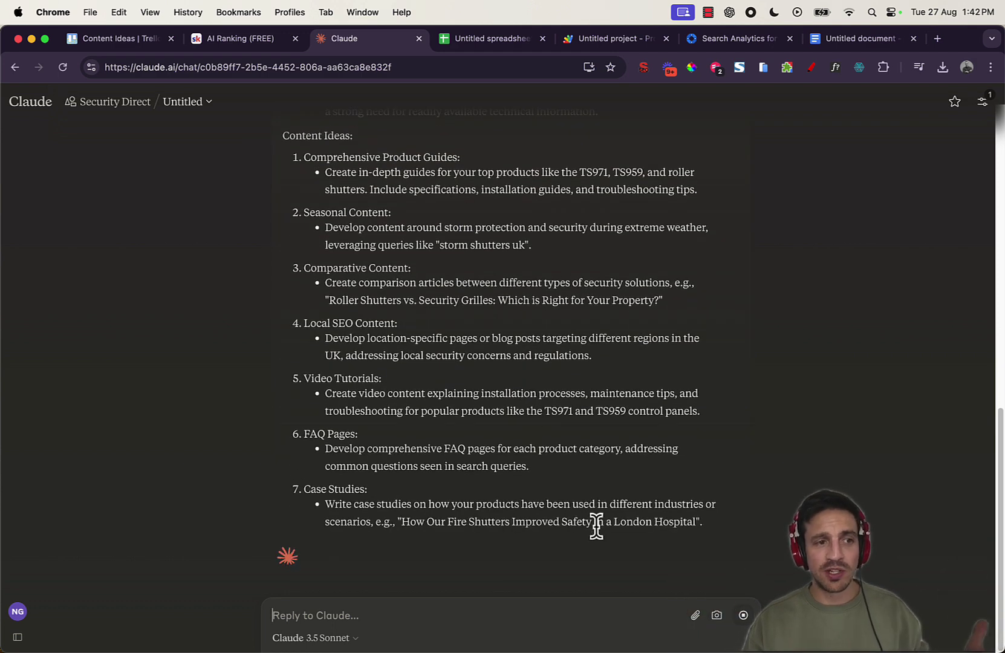
Scroll through Claude's SEO insights, content ideas and the list of 15 blog titles.
scroll(578, 493, up, 3)
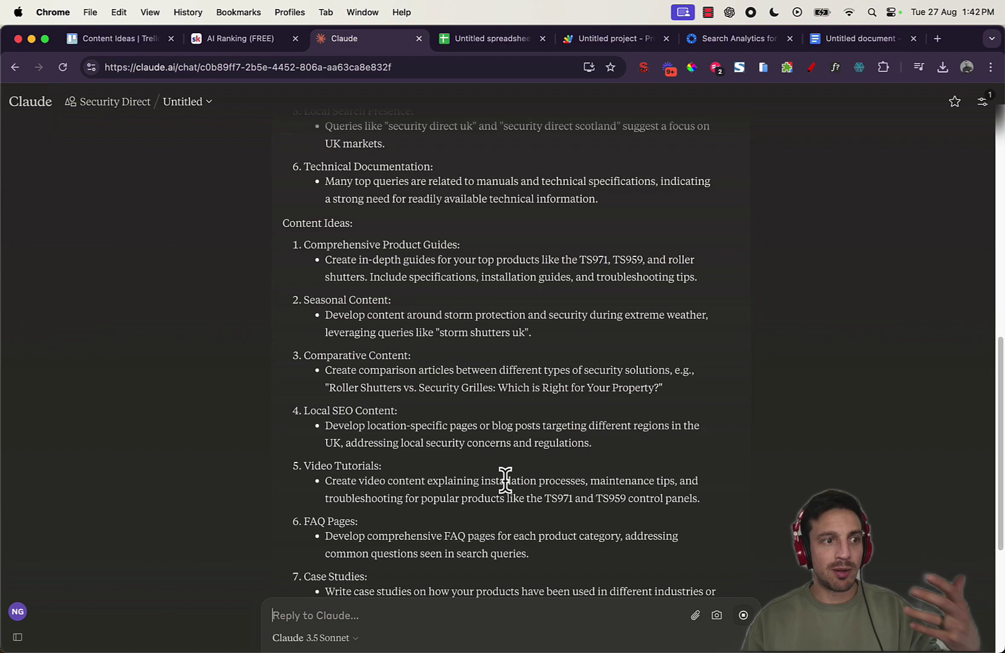
scroll(505, 423, down, 3)
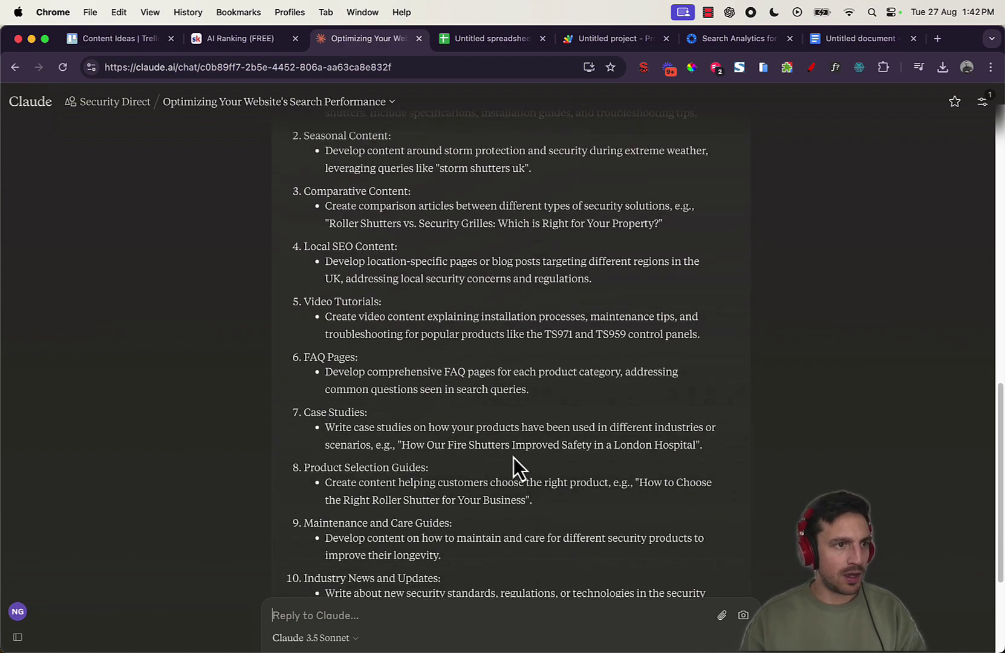
scroll(514, 459, up, 2)
scroll(514, 458, up, 8)
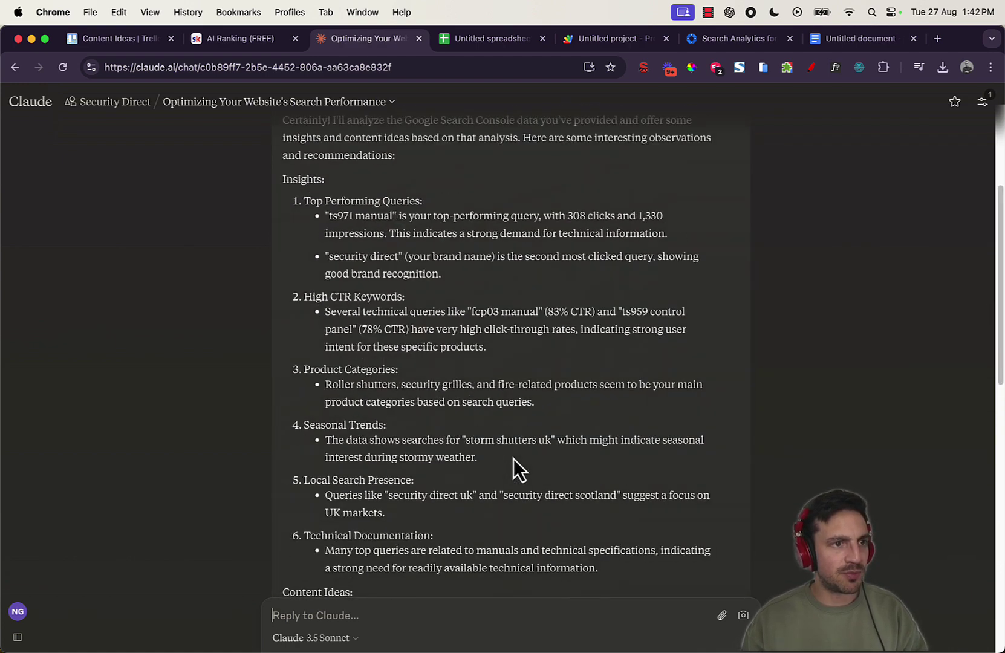
scroll(514, 458, down, 10)
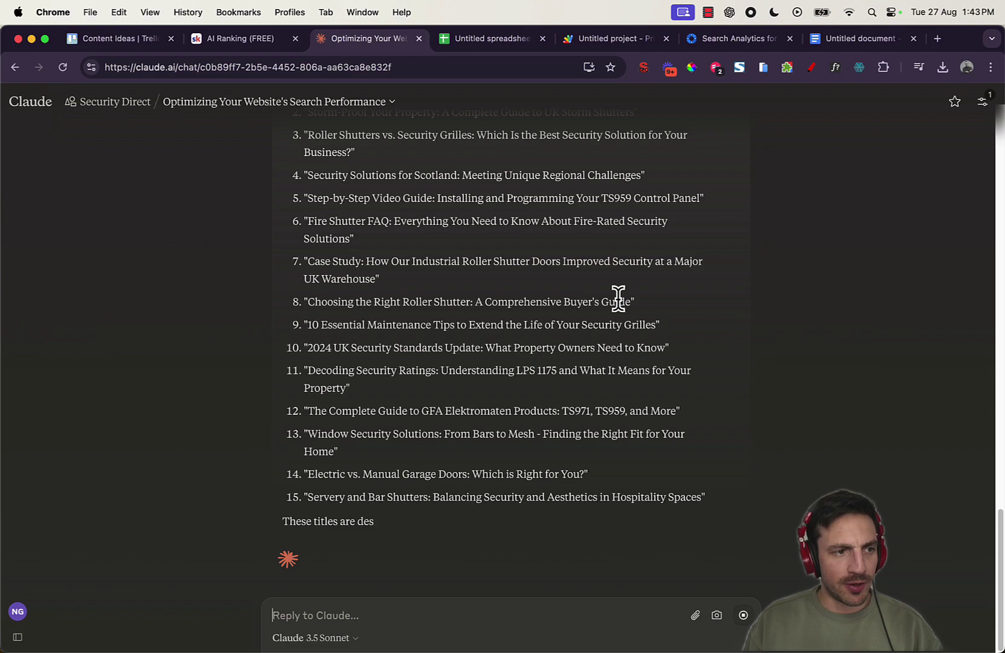
scroll(617, 303, up, 8)
scroll(617, 303, down, 5)
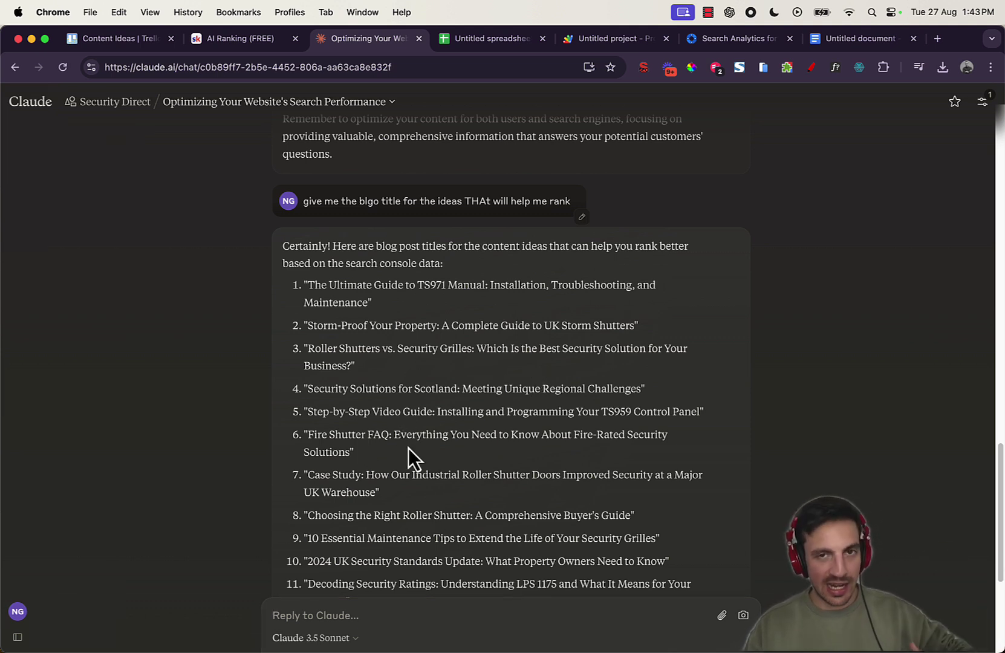
scroll(363, 363, down, 1)
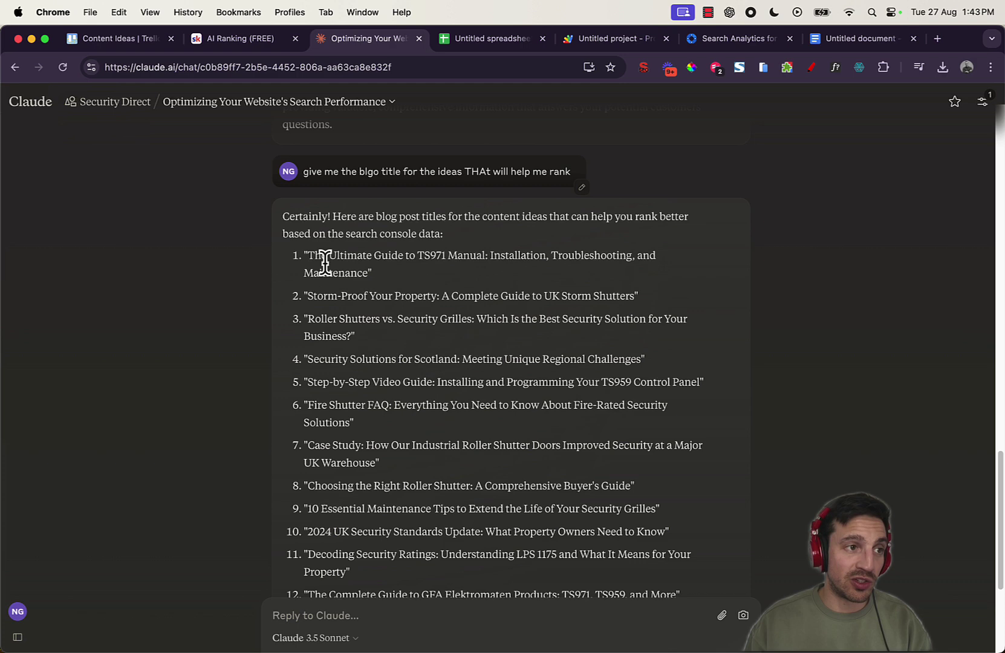
Copy the 15 blog titles into A2:A16 of a new Sheet2 and widen column A.
drag(288, 256, 687, 513)
key(cmd+c)
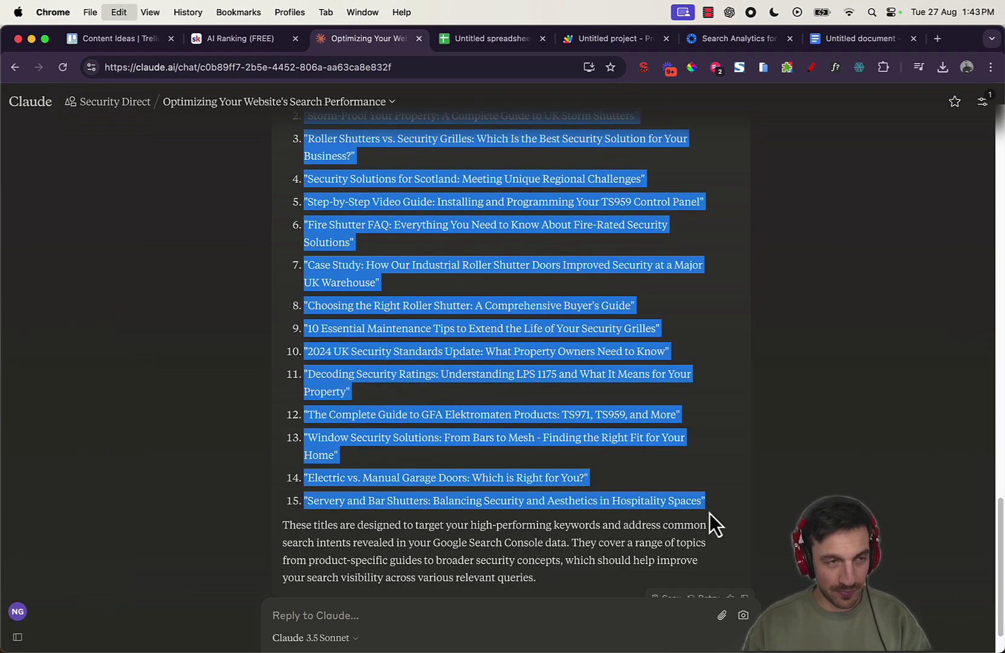
click(509, 41)
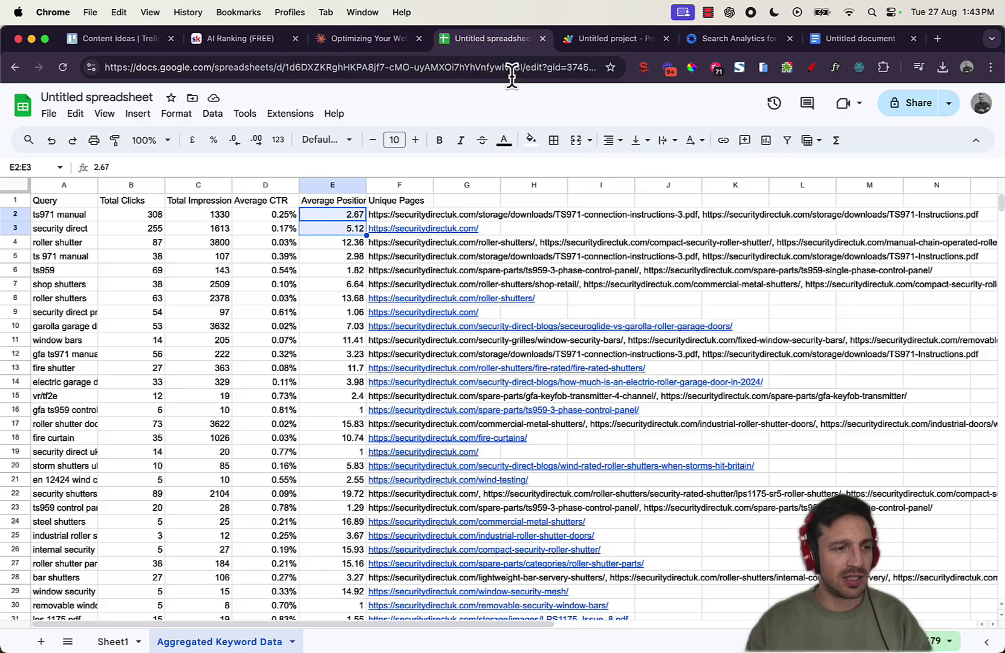
click(41, 642)
click(79, 217)
key(cmd+v)
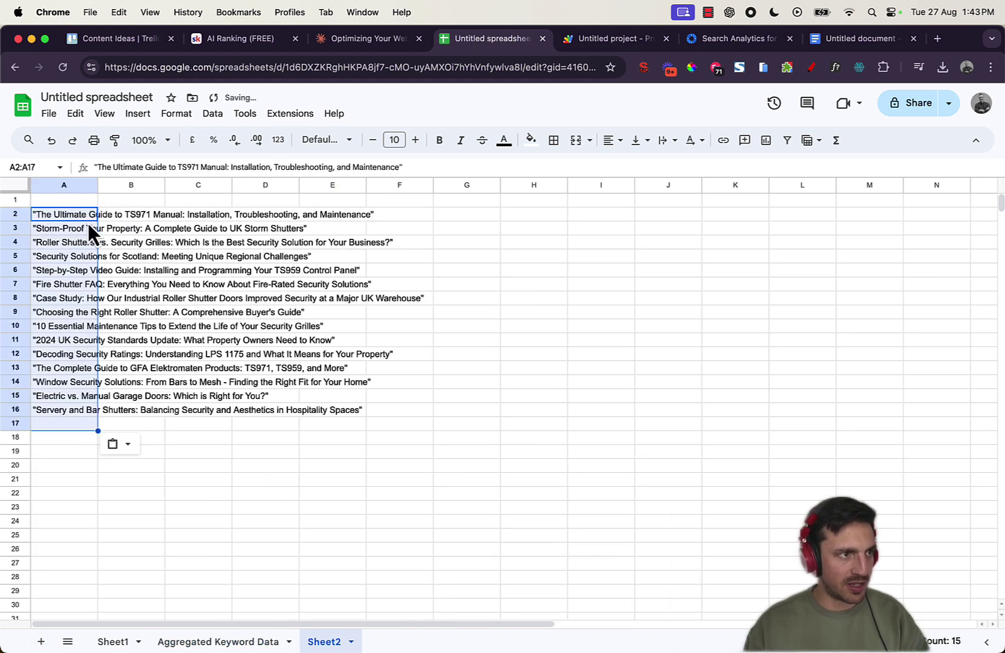
click(345, 205)
drag(284, 214, 305, 413)
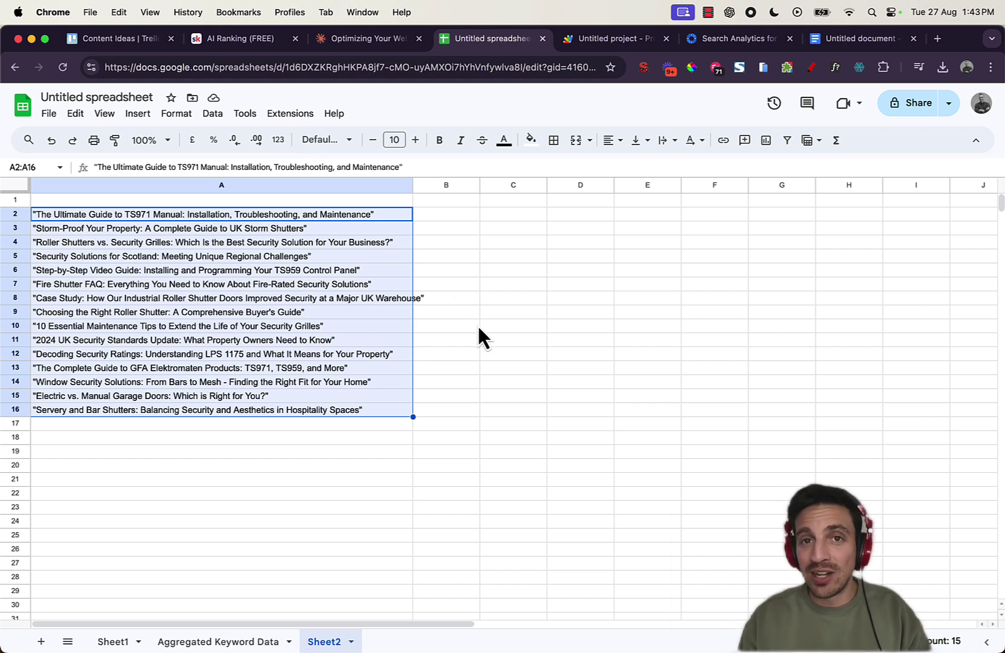
click(238, 41)
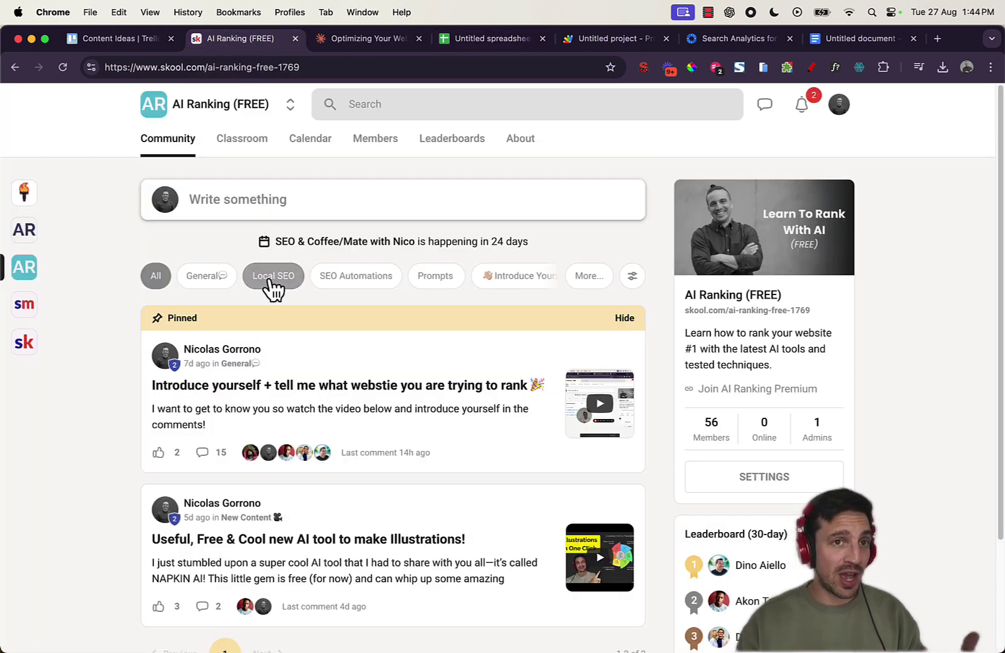
Open the AI-Powered SEO Kickstarter lesson 'Generating High-Ranking Content With ChatGPT' from the Classroom.
click(239, 158)
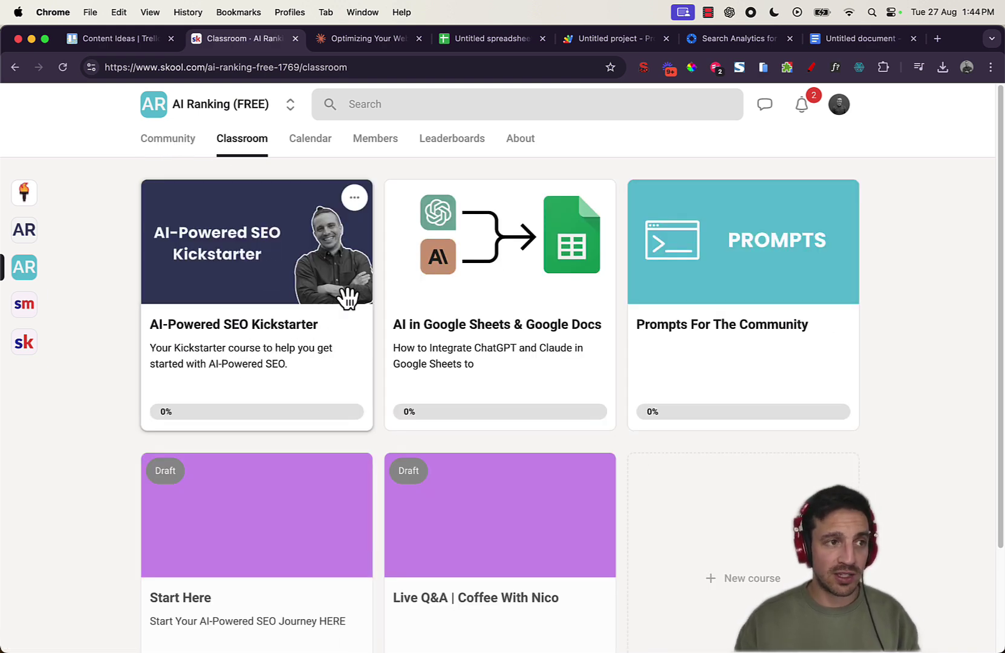
click(348, 296)
scroll(527, 475, down, 1)
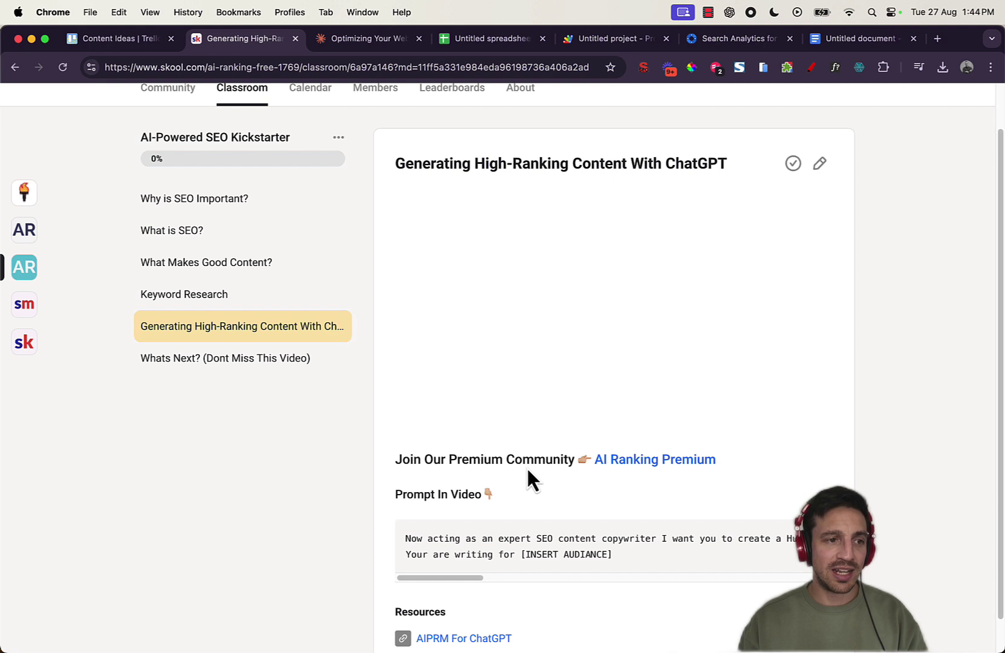
scroll(526, 478, down, 1)
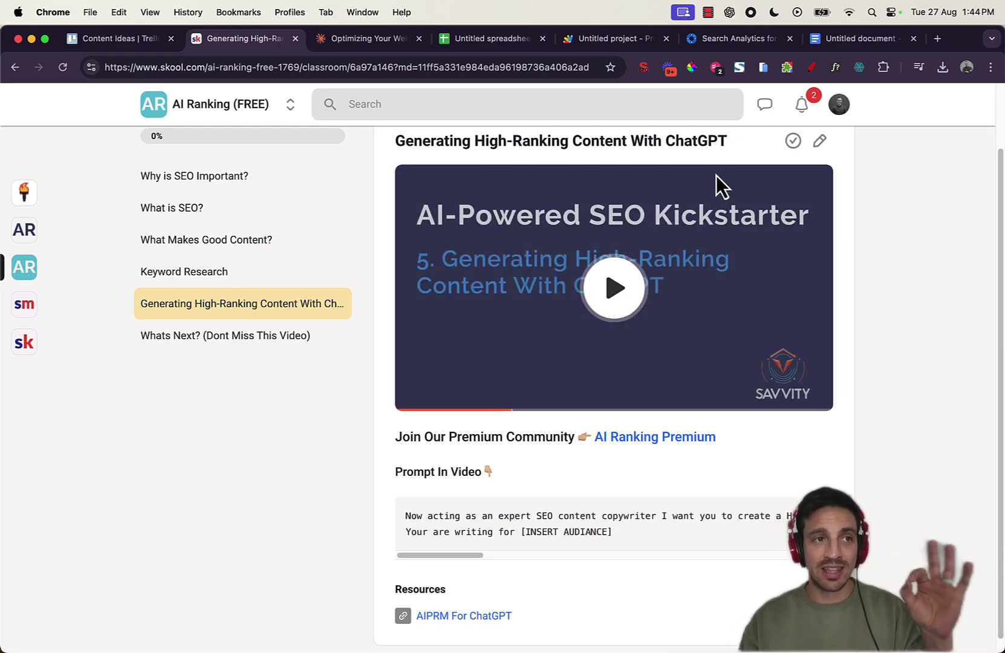
Back in Claude, highlight blog title number 10 among the 15 suggested titles.
click(377, 38)
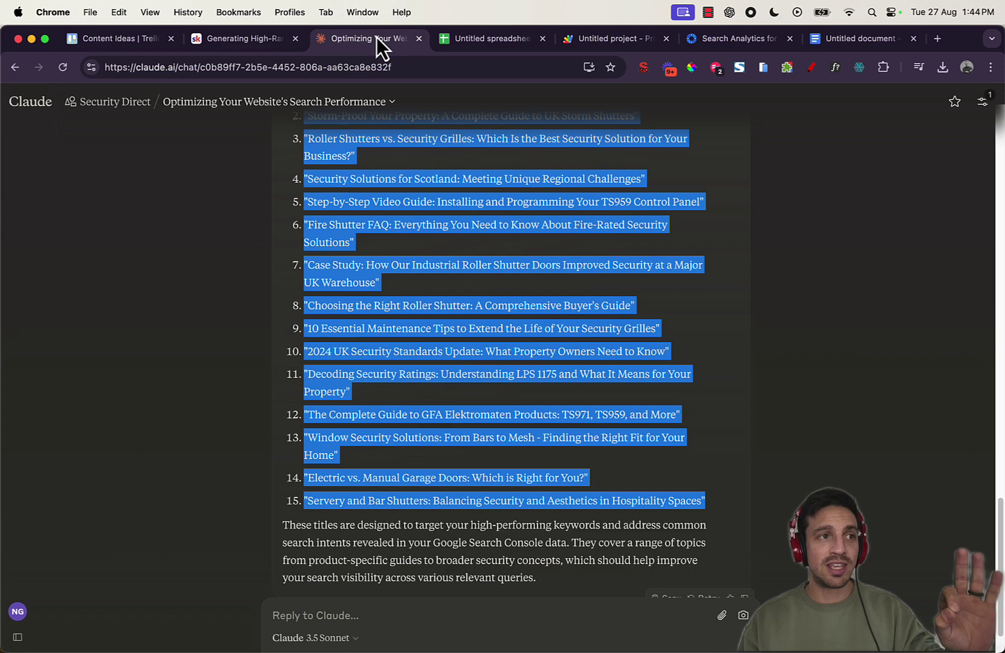
click(294, 364)
drag(294, 357, 678, 355)
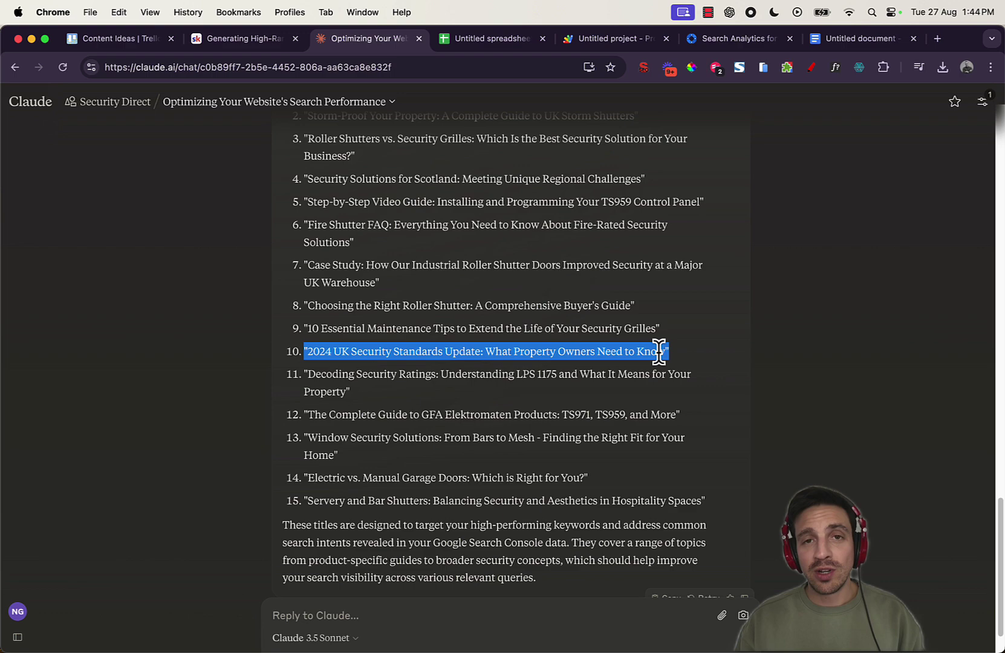
scroll(669, 366, up, 7)
scroll(659, 361, down, 4)
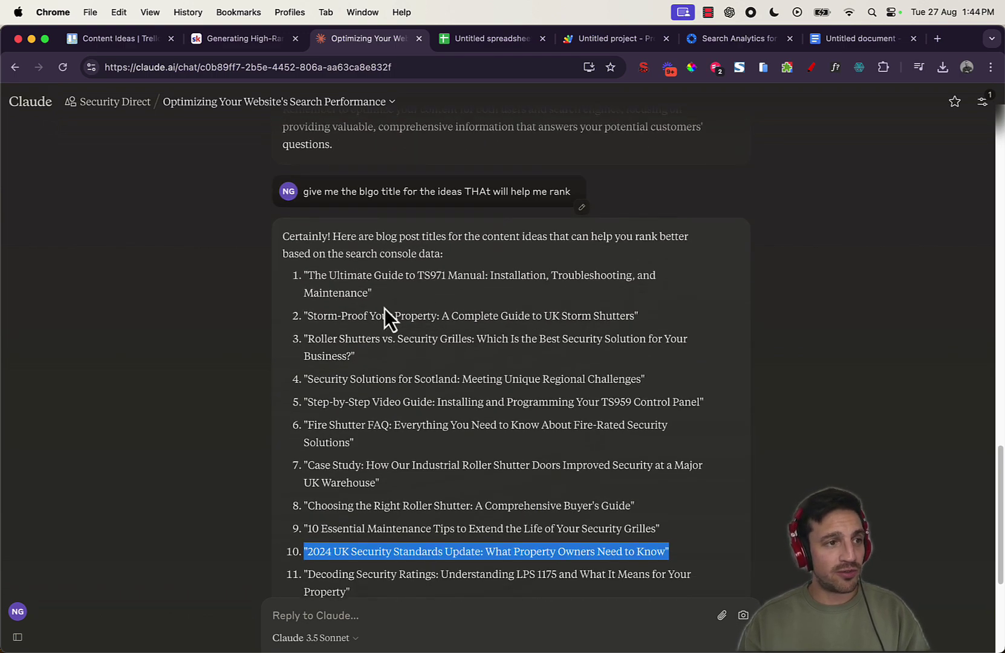
drag(303, 294, 586, 405)
scroll(605, 495, down, 5)
click(585, 403)
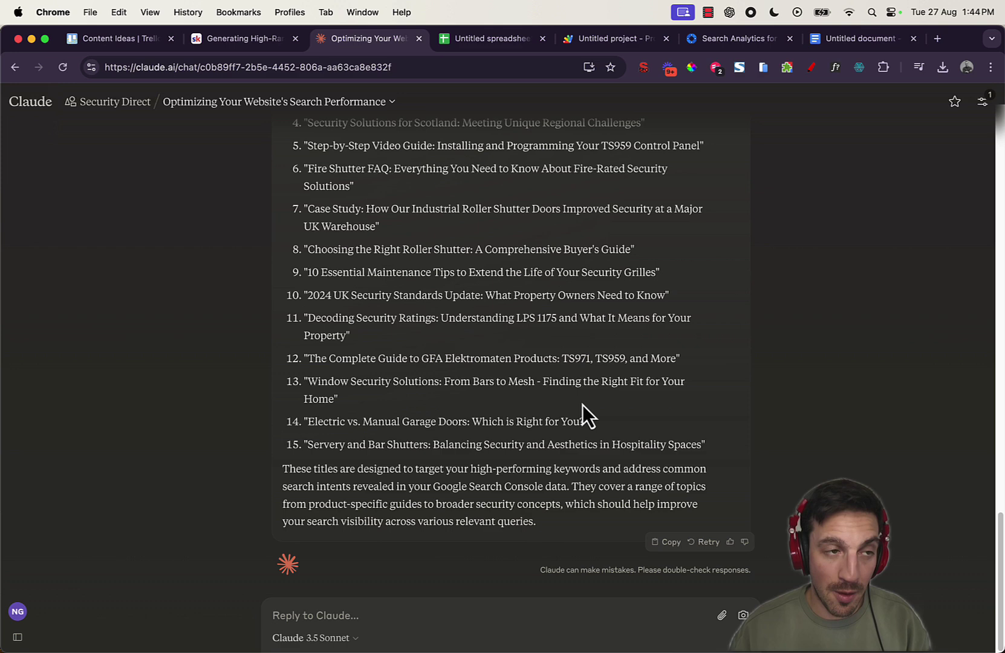
scroll(590, 397, up, 1)
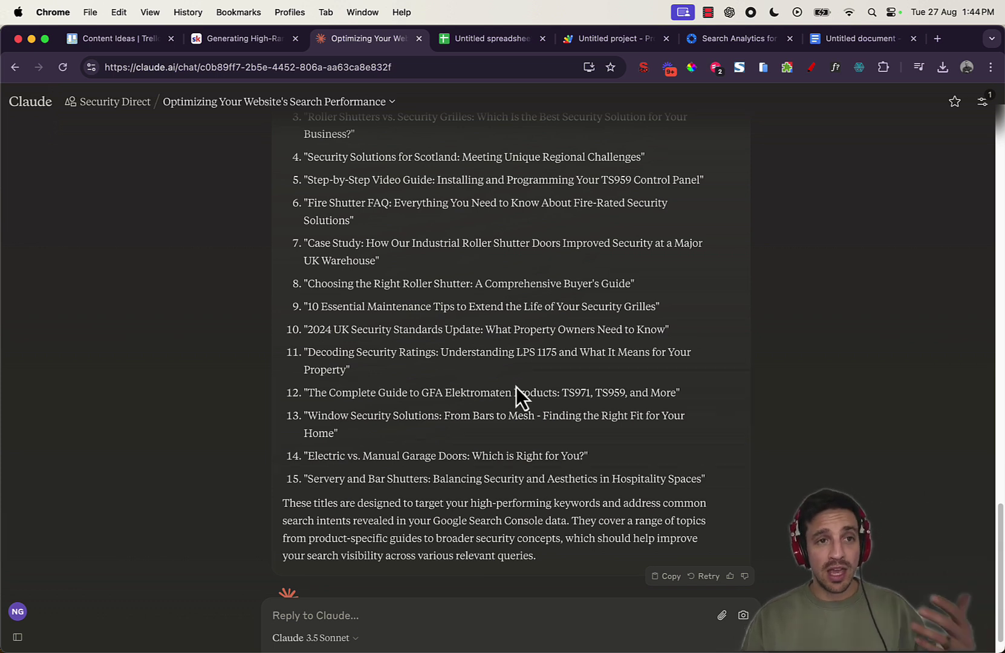
Switch to the AI Ranking community's Classroom and open the AI-Powered SEO Masterclass course.
click(246, 43)
scroll(360, 148, up, 3)
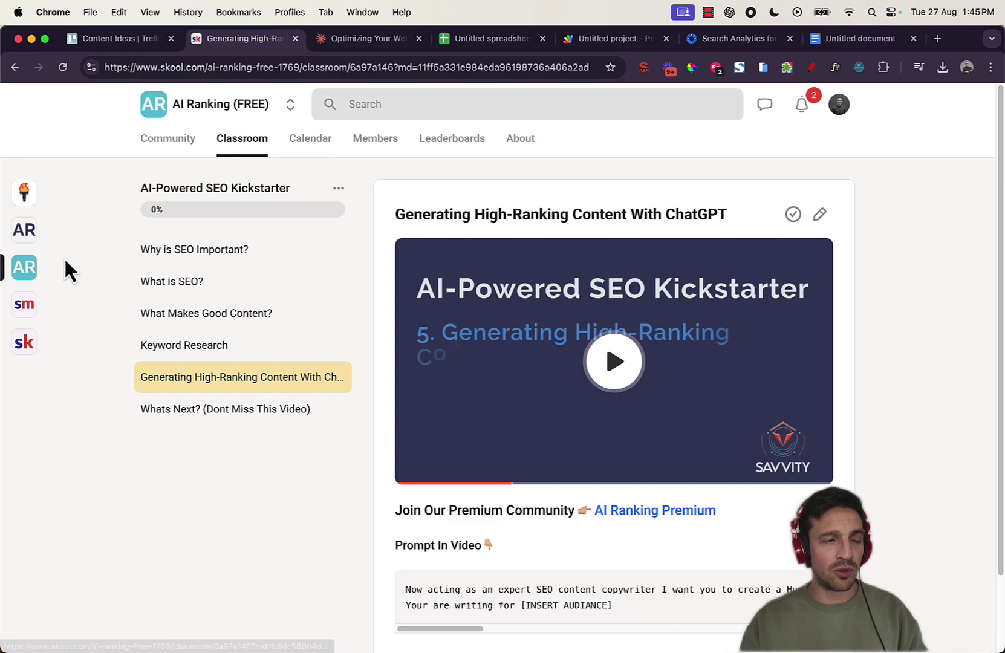
click(20, 235)
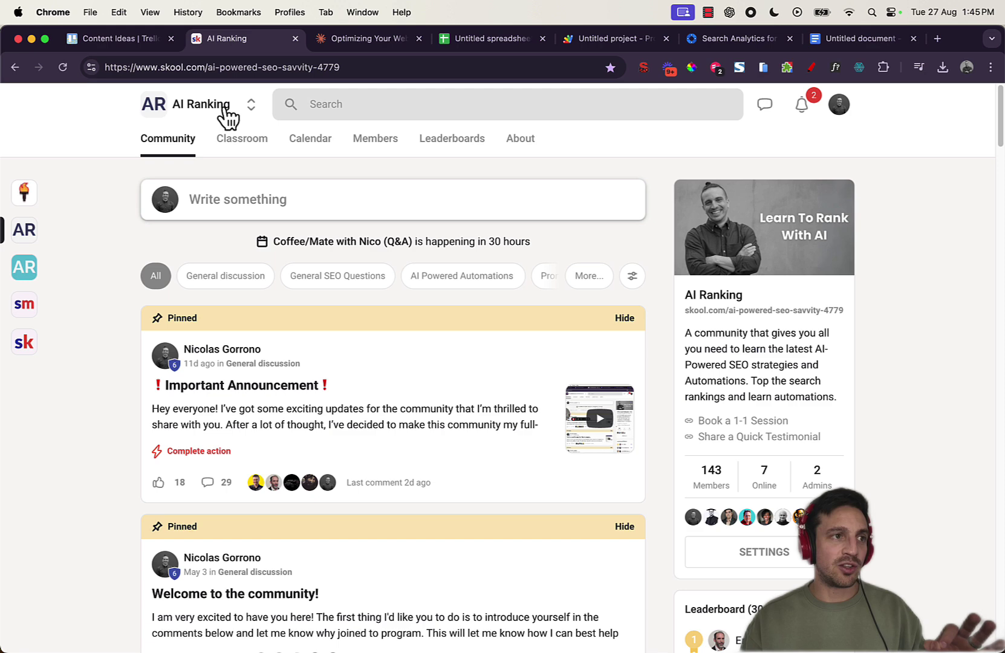
click(242, 159)
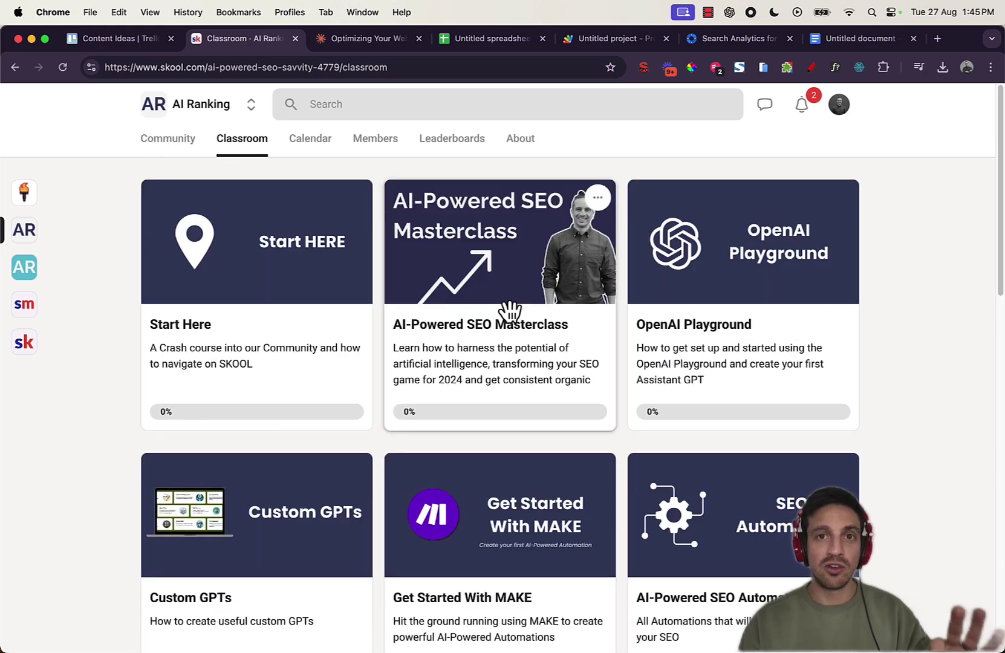
click(497, 302)
scroll(532, 417, down, 9)
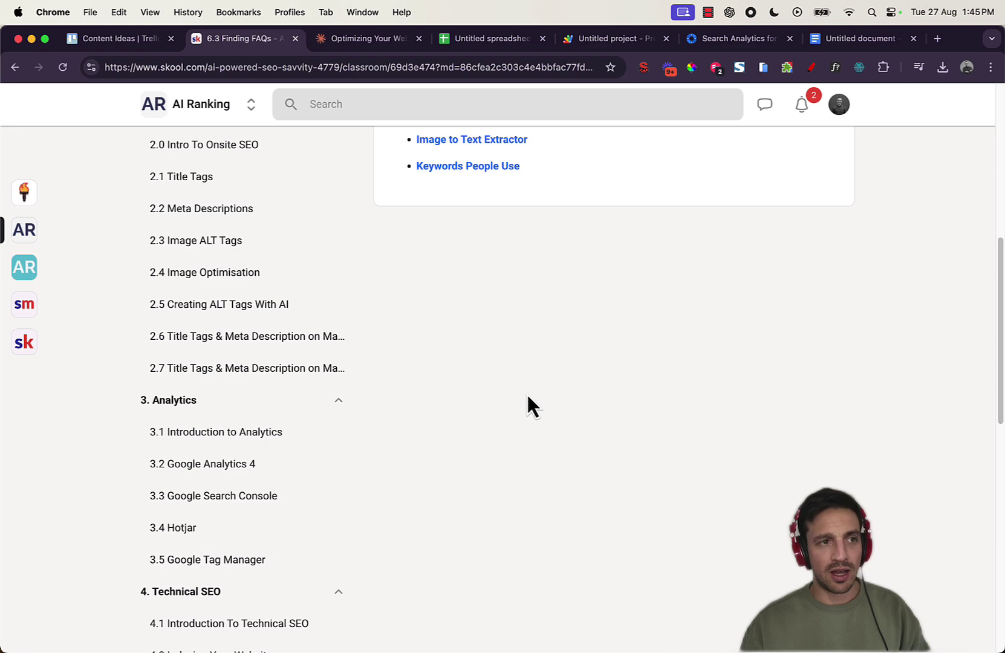
scroll(520, 393, up, 8)
scroll(427, 445, up, 2)
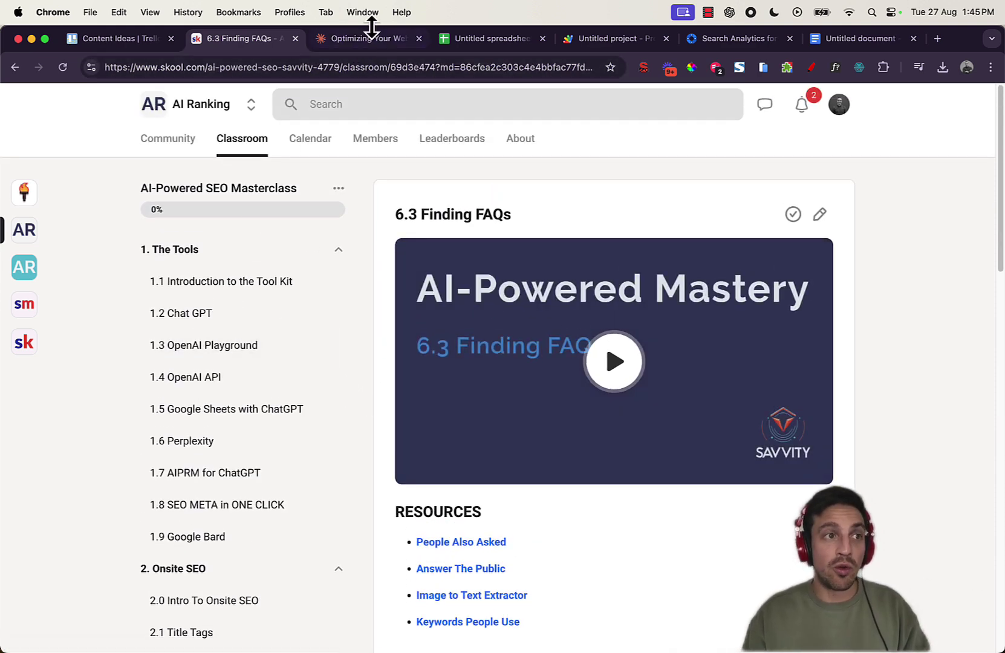
click(366, 41)
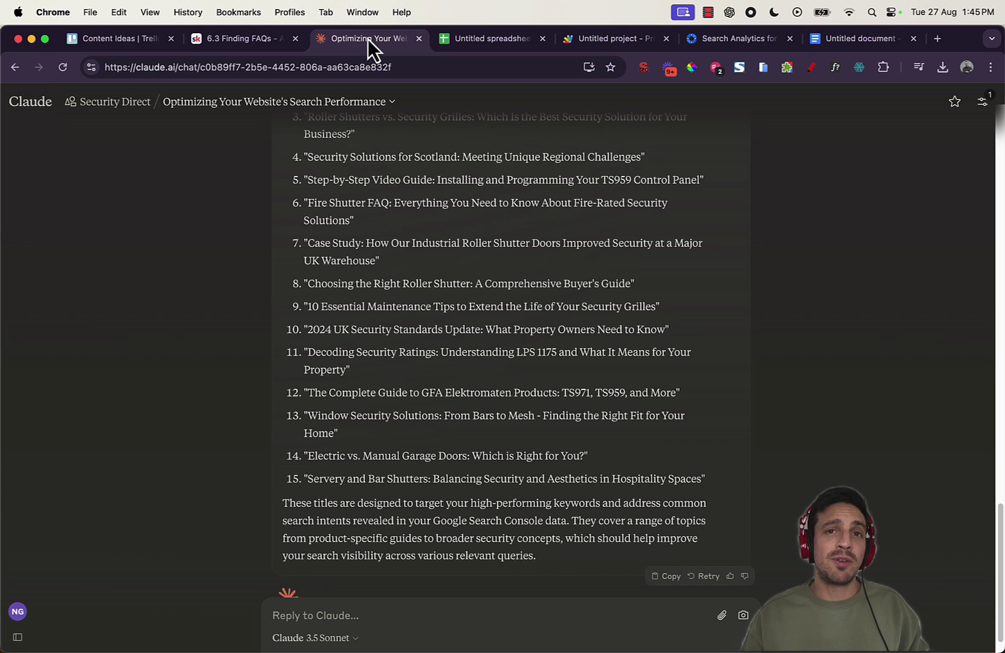